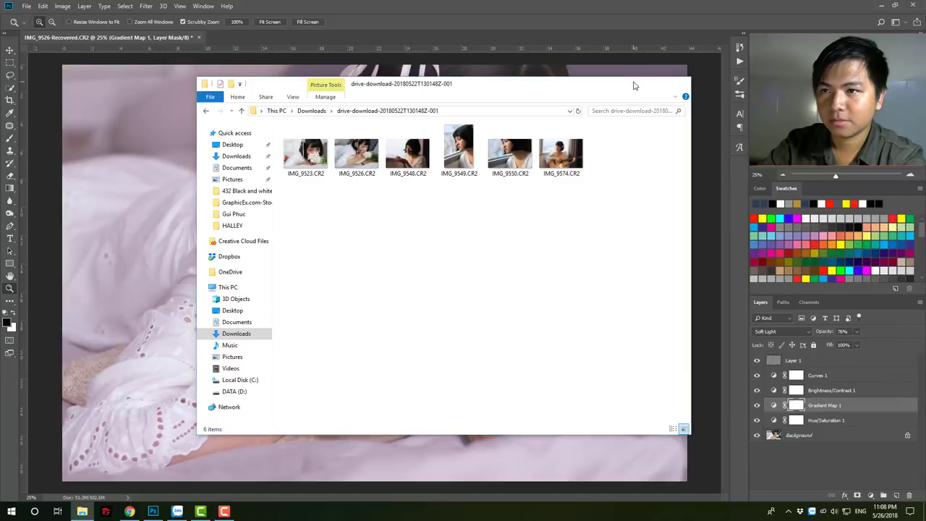
- Minimize the File Explorer window to reveal the pastel pink-graded portrait
left_click(636, 86)
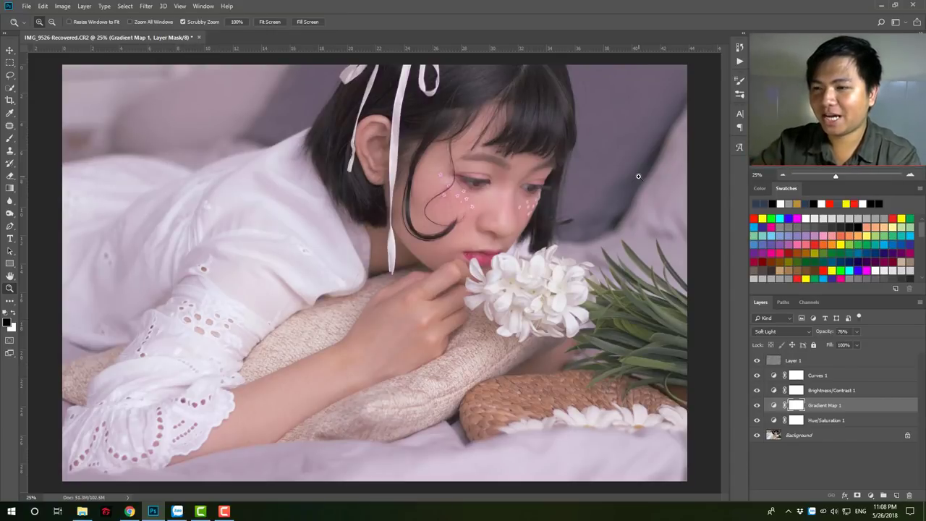
- Group Layer 1 and the adjustment layers into Group 1 with Ctrl+G
left_click(871, 361)
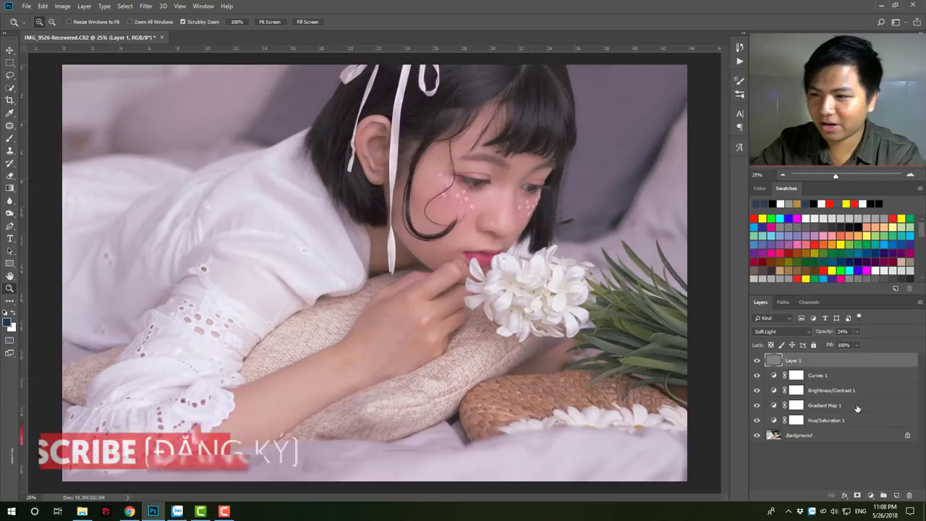
key("ctrl+g")
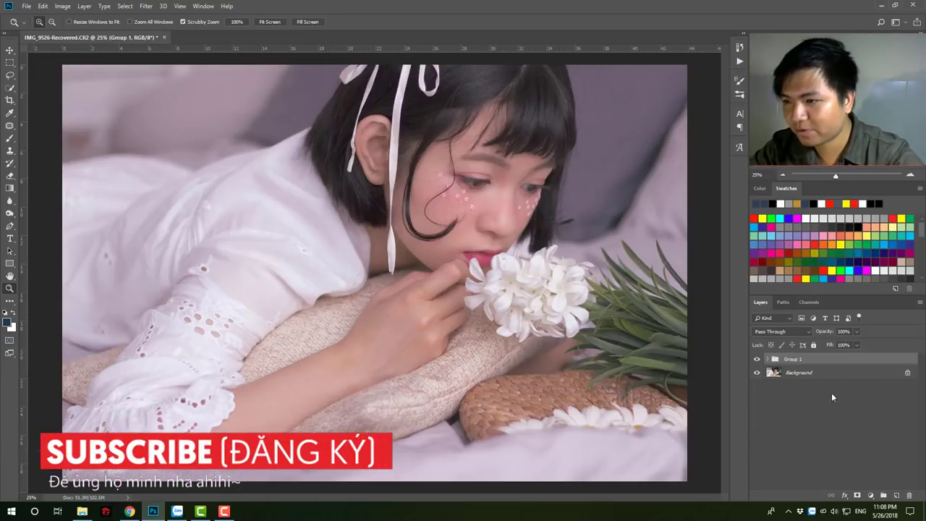
left_click(757, 359)
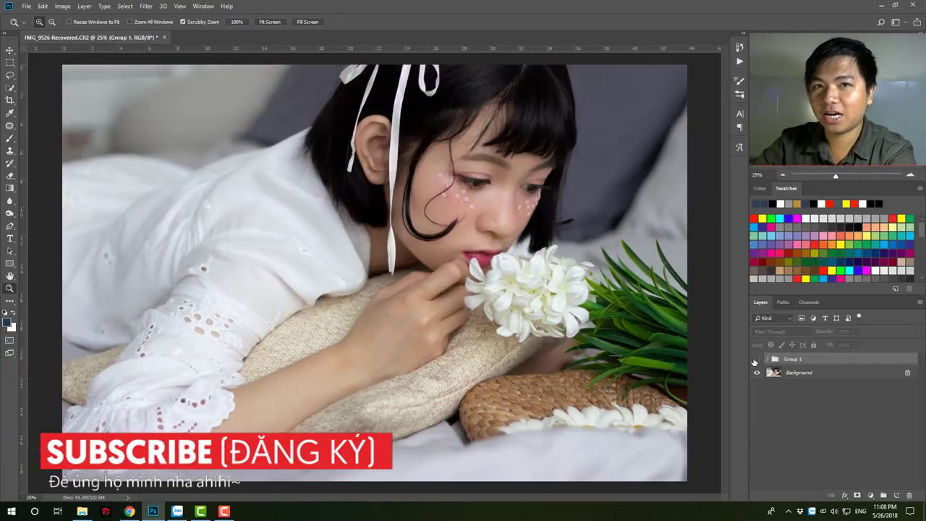
- Toggle Group 1 to compare with the original, leaving it hidden and Background selected
left_click(757, 359)
left_click(757, 360)
left_click(757, 359)
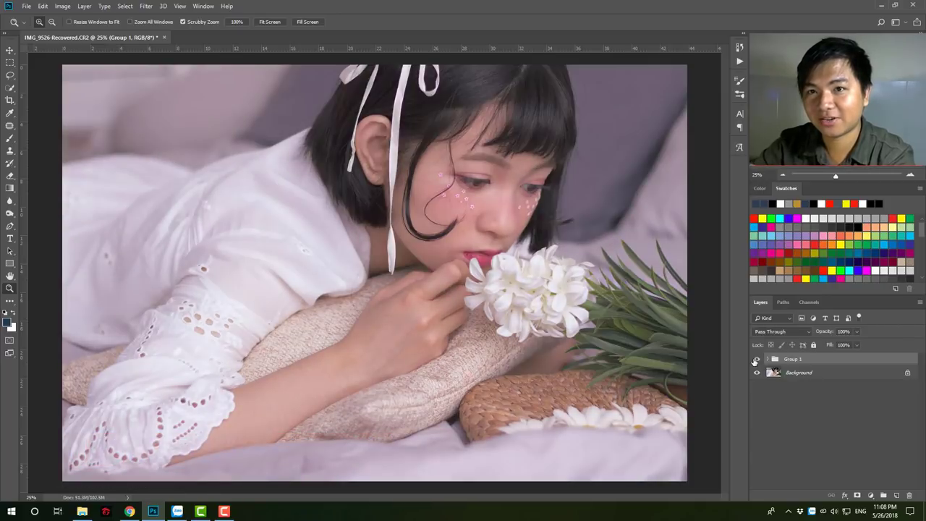
left_click(758, 359)
left_click(757, 359)
left_click(757, 360)
left_click(769, 372)
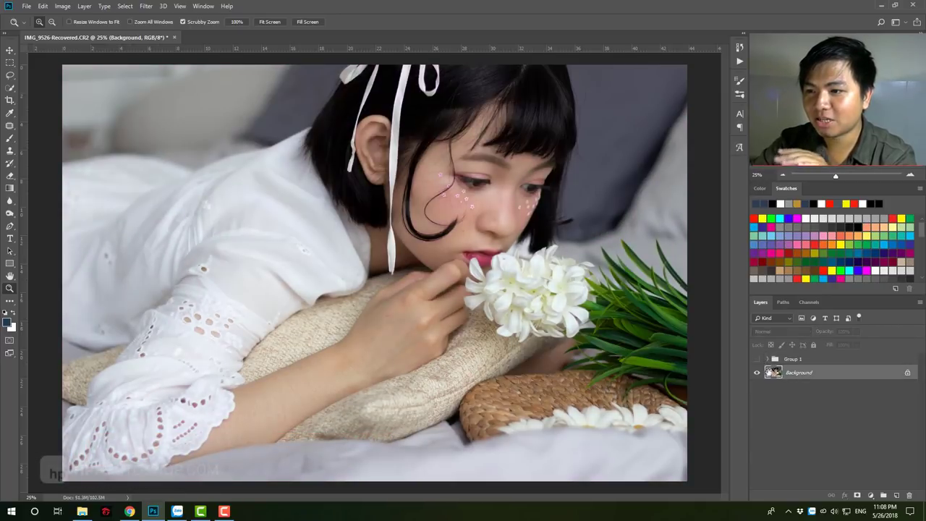
left_click(43, 6)
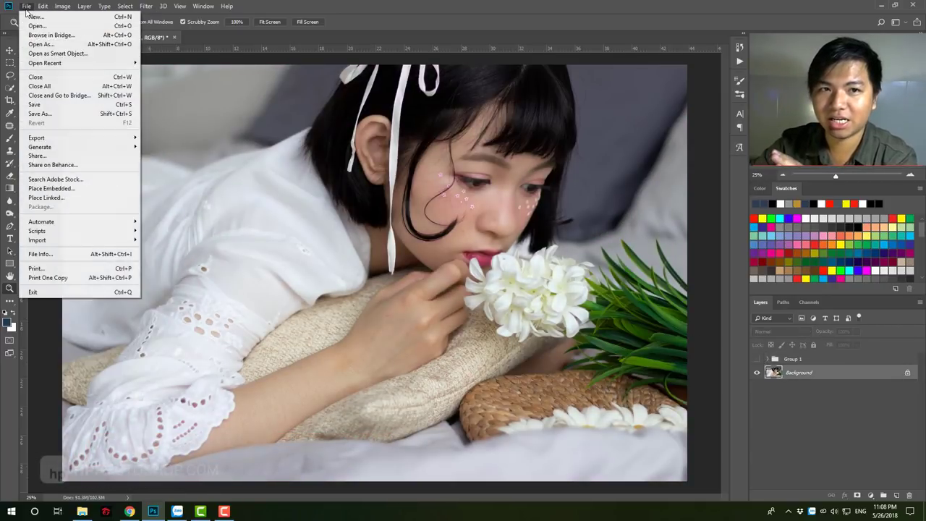
left_click(444, 286)
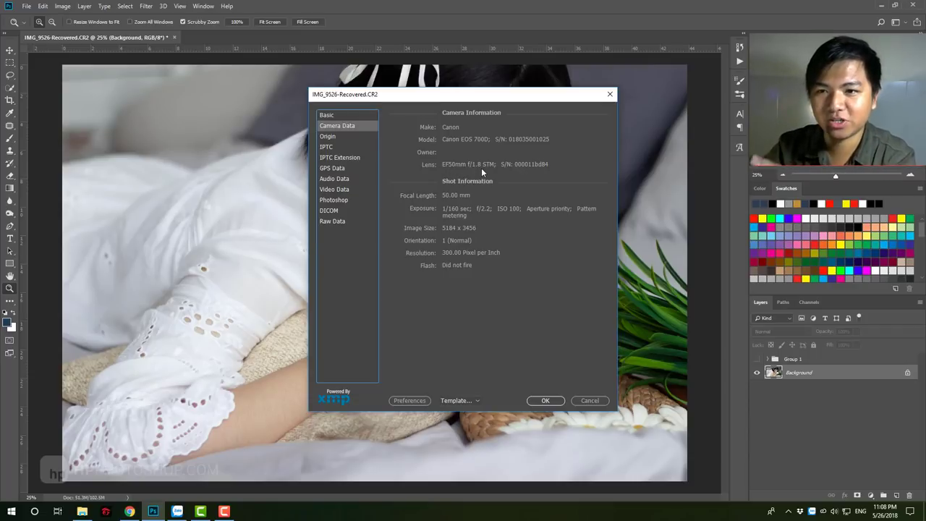
left_click(590, 400)
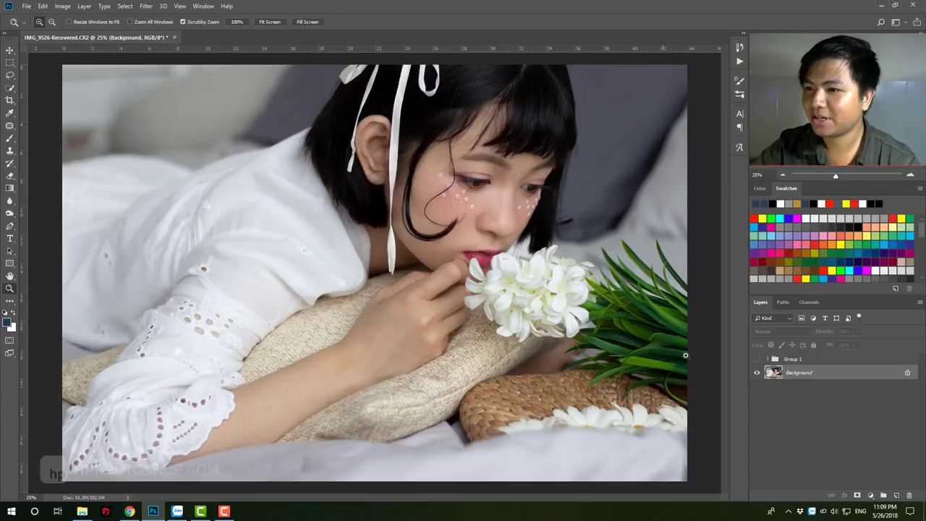
- Close the edited portrait document without saving changes
left_click(814, 360)
left_click(163, 37)
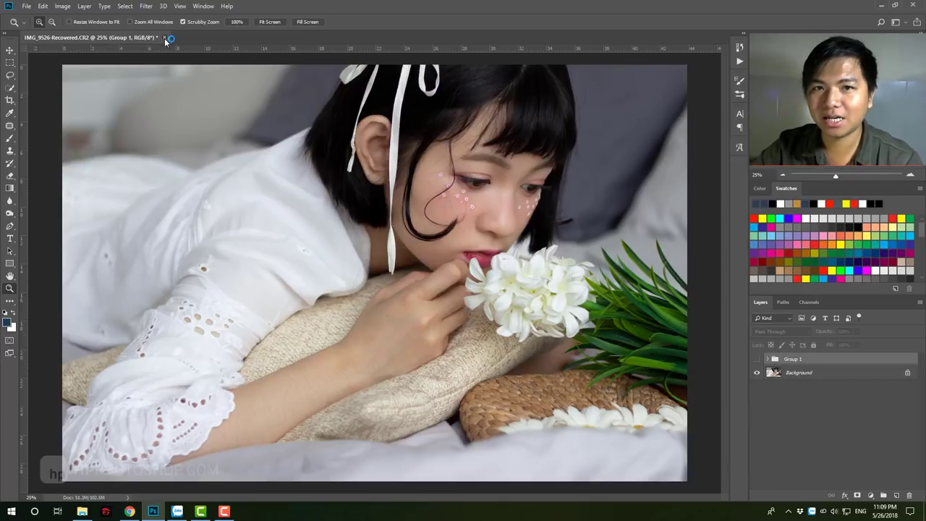
left_click(455, 191)
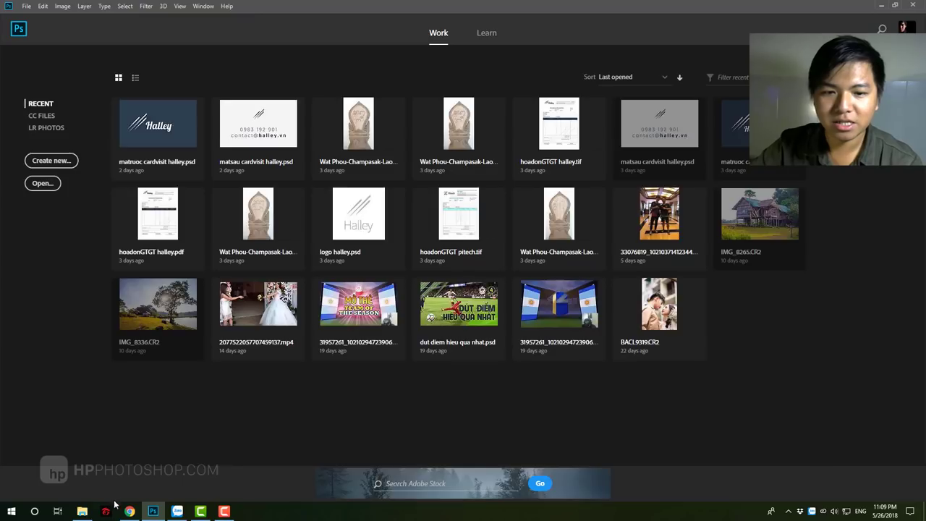
- Drag IMG_9526.CR2 from the downloads folder onto Photoshop
left_click(82, 511)
left_click(308, 153)
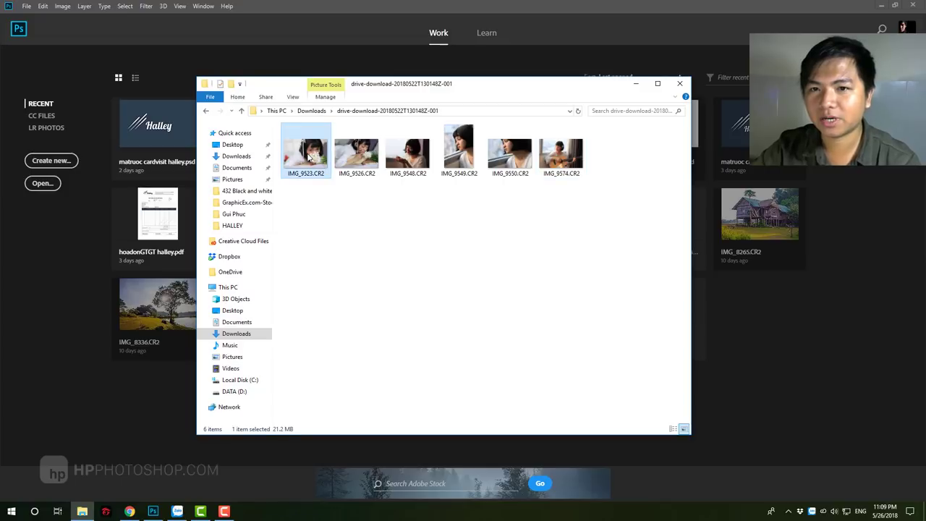
left_click(354, 253)
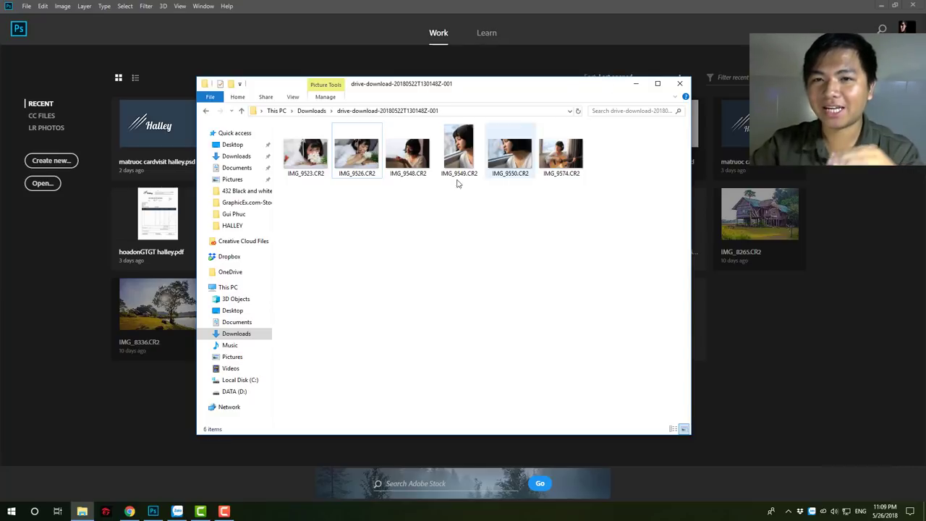
left_click(308, 159)
mouse_move(422, 89)
left_mouse_down()
mouse_move(563, 105)
mouse_move(640, 140)
left_mouse_up()
left_click_drag(574, 207, 321, 400)
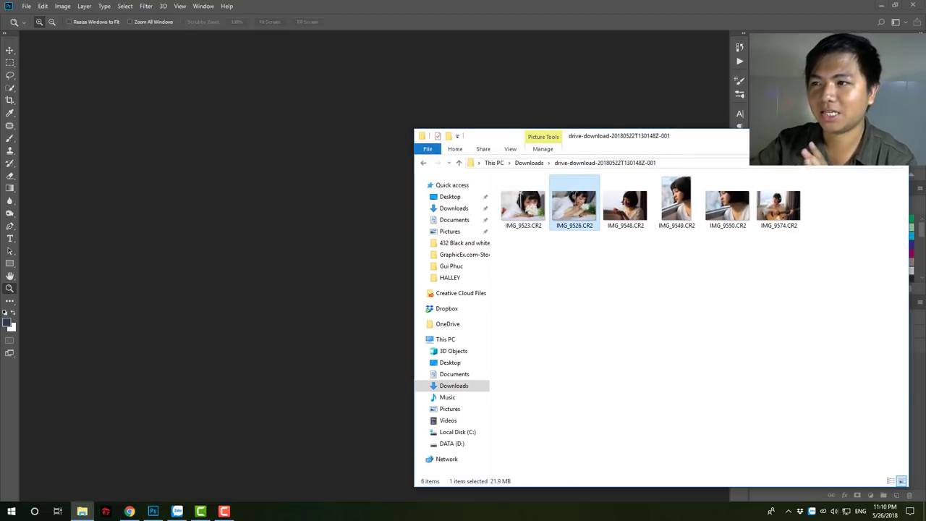
- Minimize File Explorer and open IMG_9526.CR2 from Camera Raw without adjustments
left_click(843, 135)
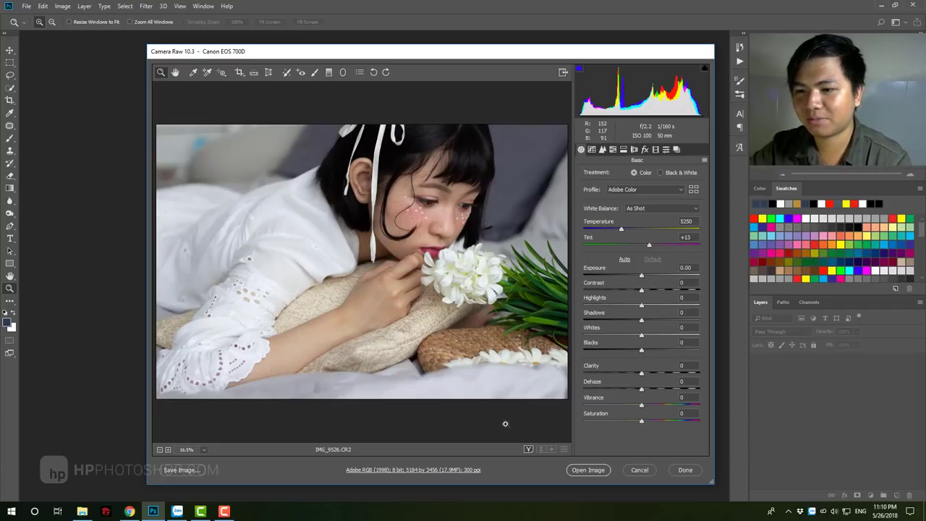
left_click(589, 470)
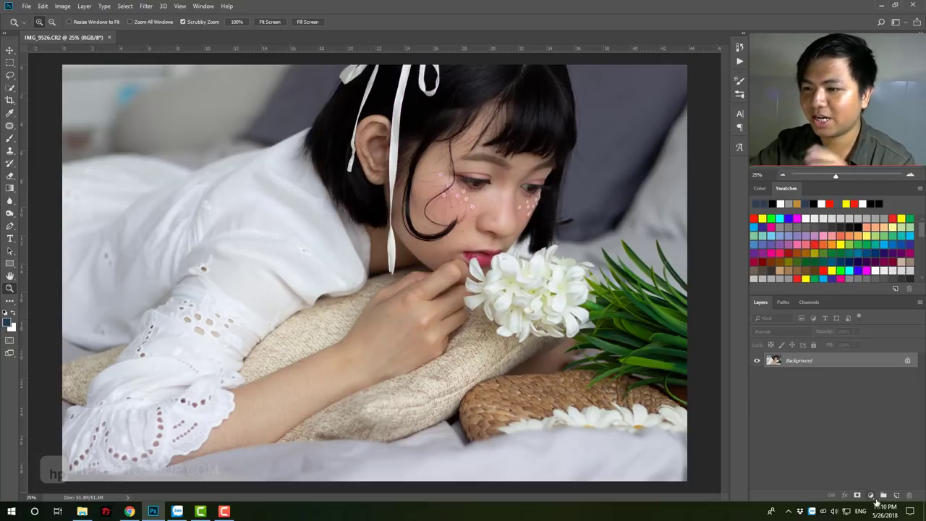
- Add a Gradient Map layer and set its left gradient stop to white
left_click(871, 496)
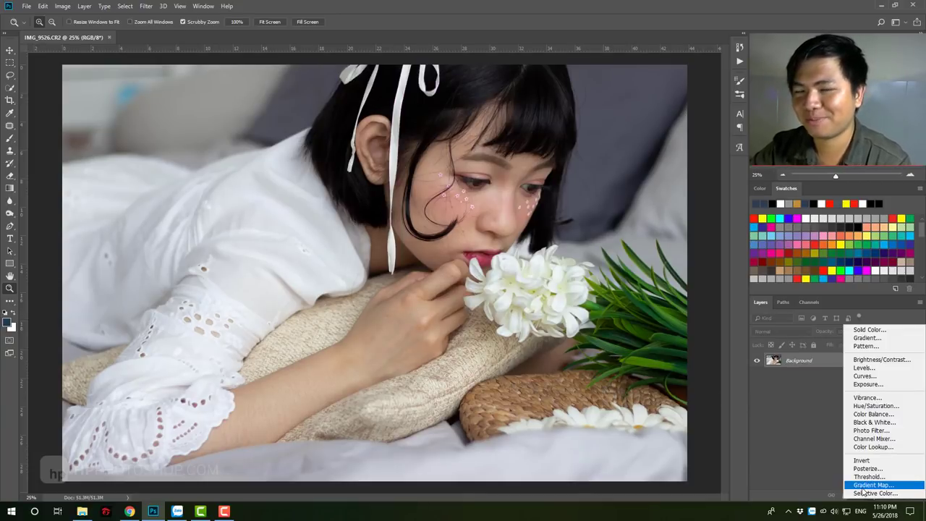
left_click(863, 486)
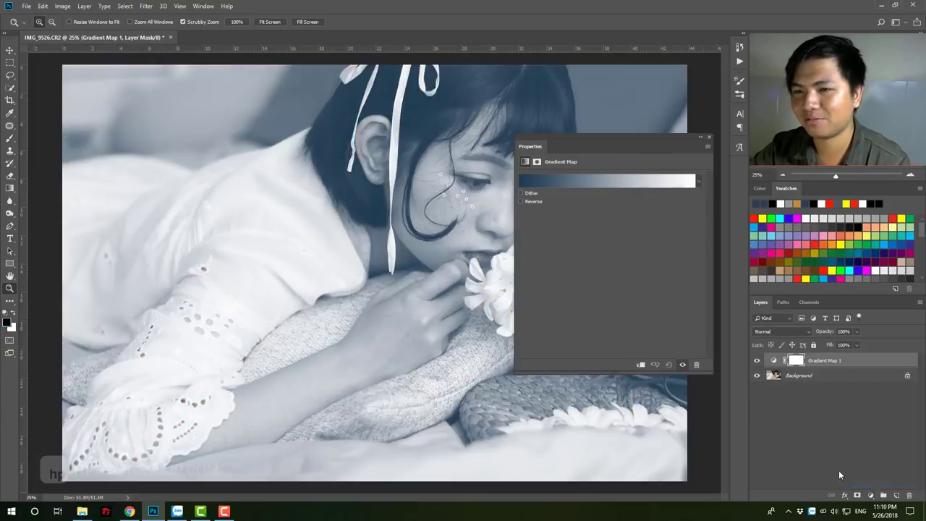
left_click(597, 182)
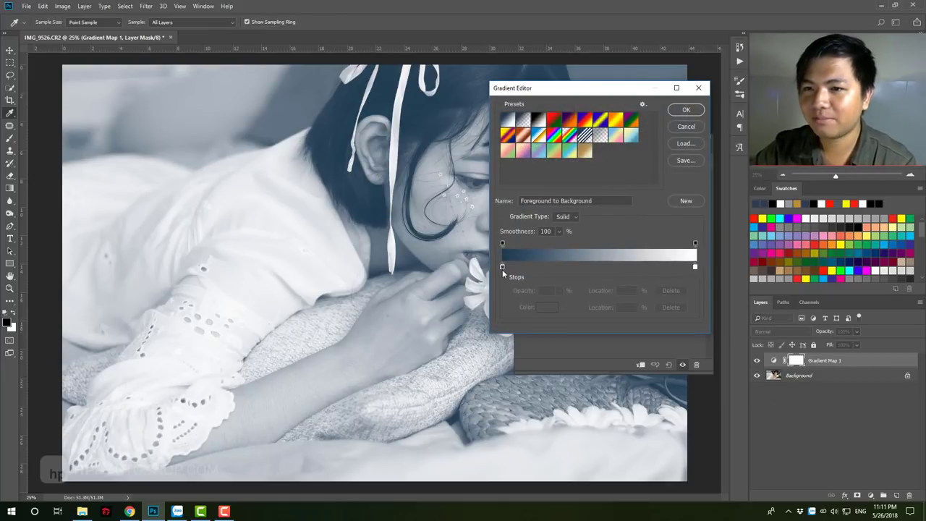
left_click(503, 267)
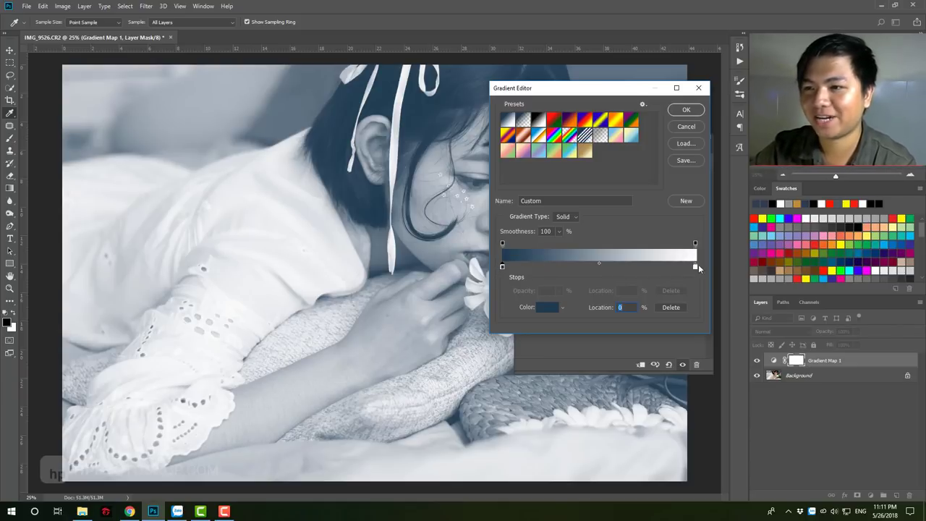
left_click(695, 267)
left_click(503, 266)
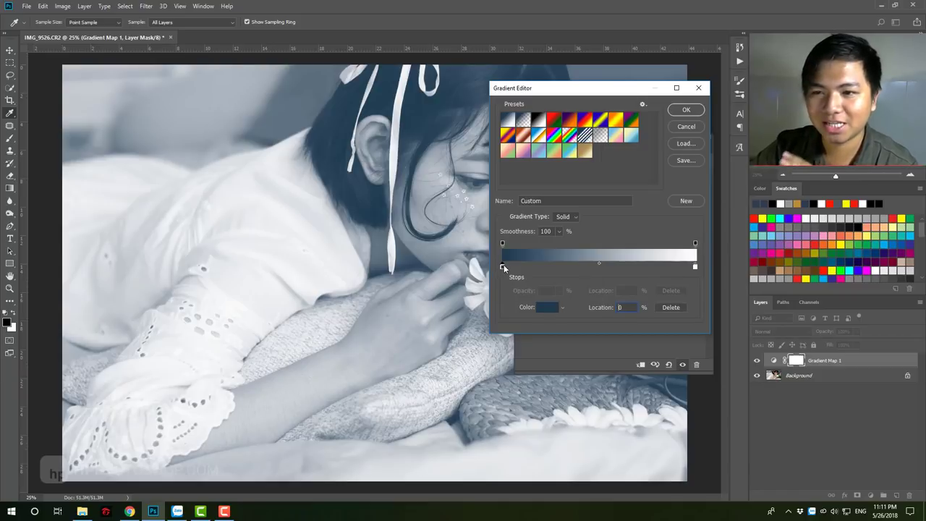
left_click(548, 307)
left_click(377, 124)
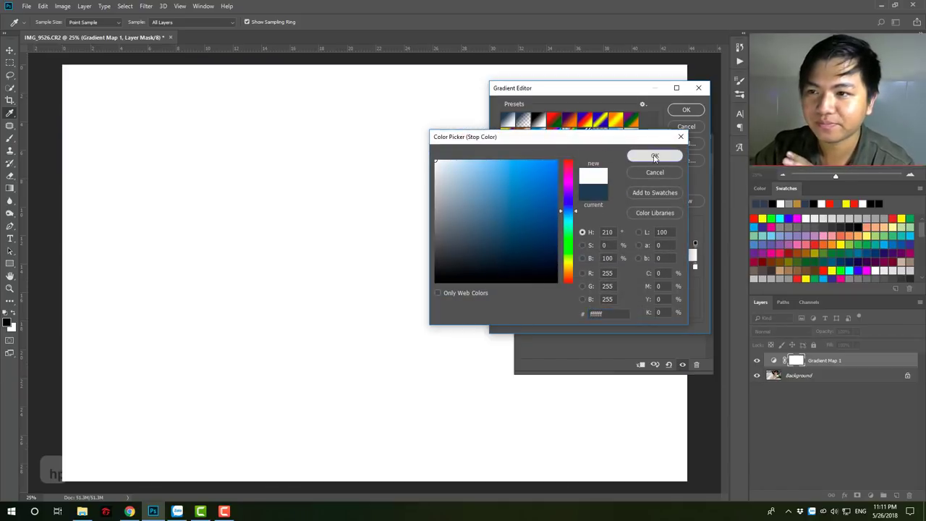
left_click(655, 154)
- Set the right gradient stop to pink #de89d3 and confirm the gradient
left_click(696, 266)
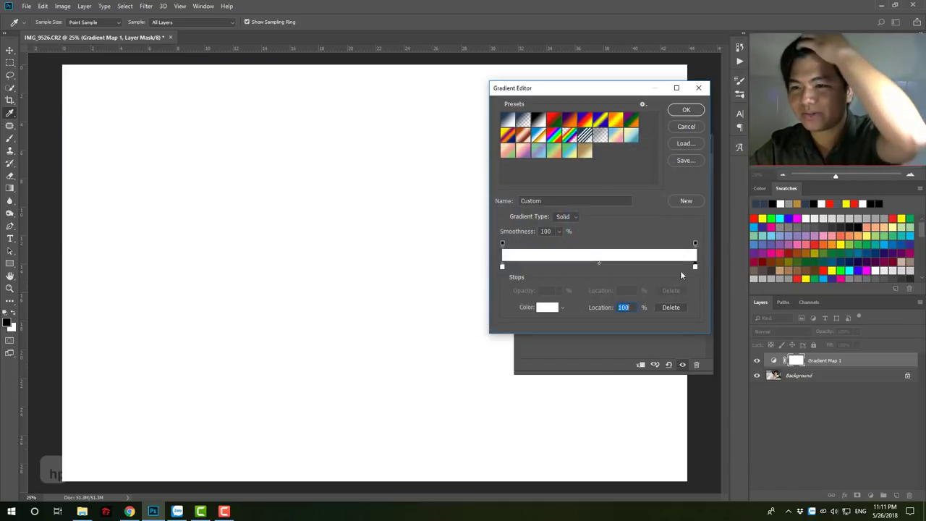
left_click(548, 307)
left_click(568, 178)
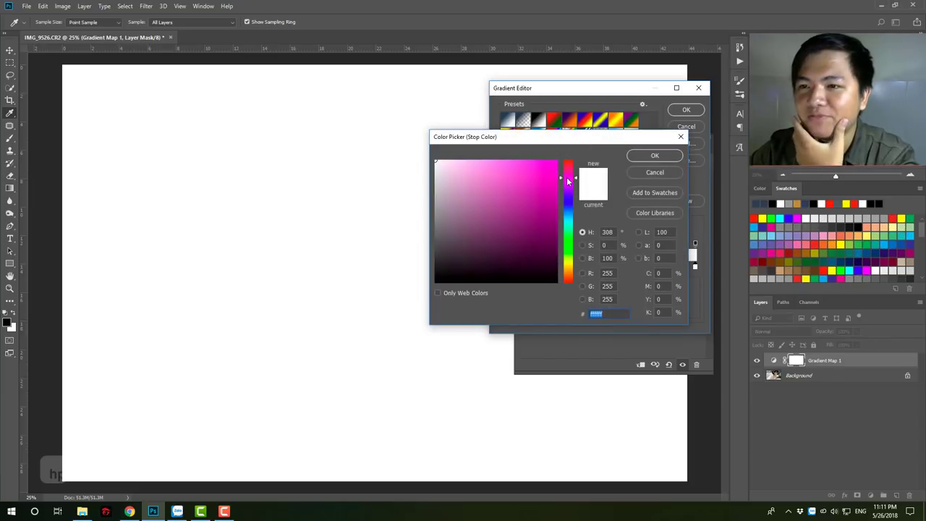
left_click(482, 169)
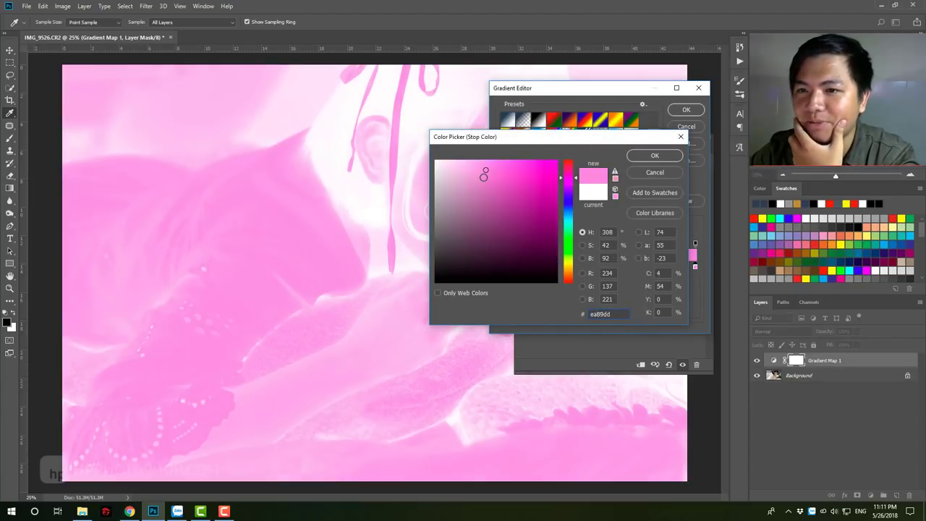
left_click(483, 176)
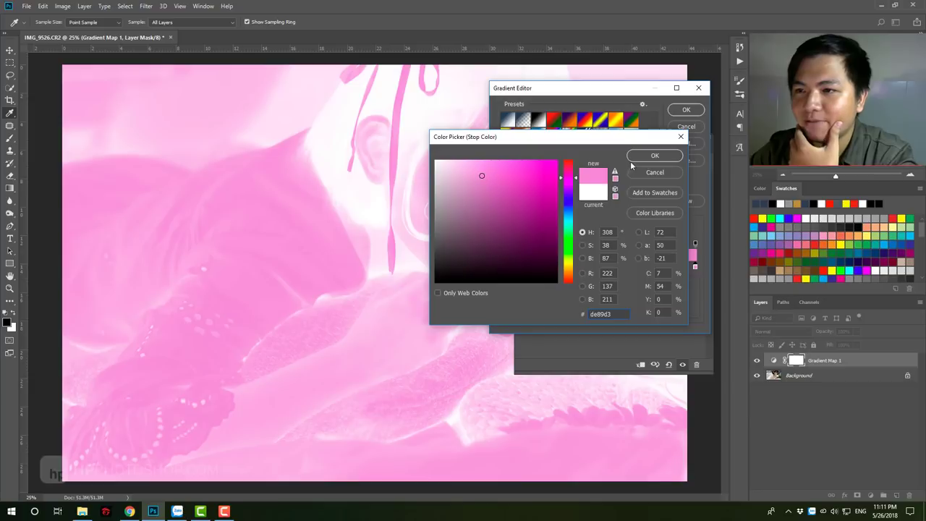
left_click(655, 156)
left_click(683, 110)
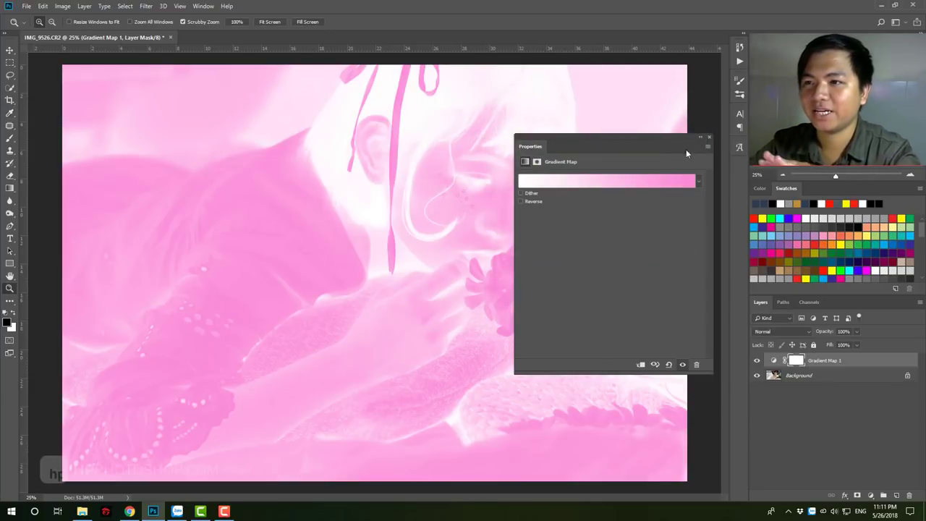
- Set the Gradient Map layer's blend mode to Soft Light
left_click(708, 137)
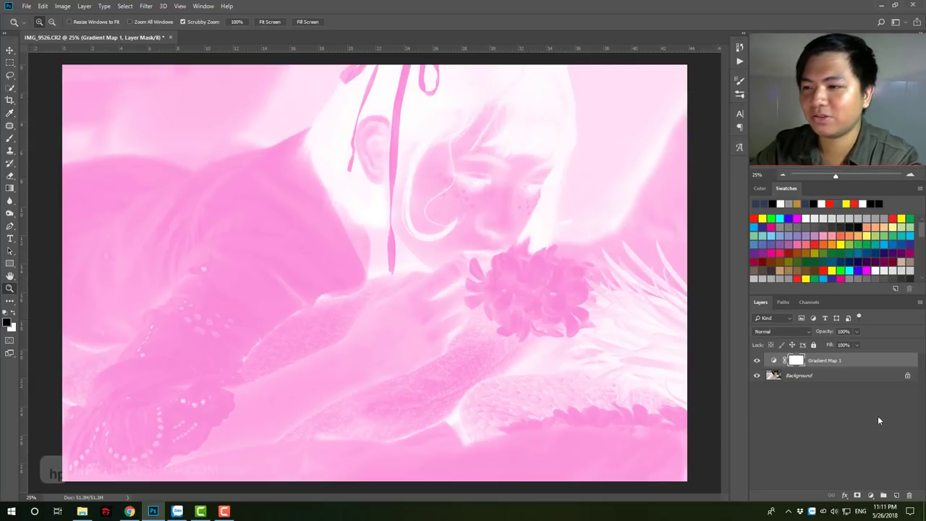
left_click(781, 331)
left_click(767, 226)
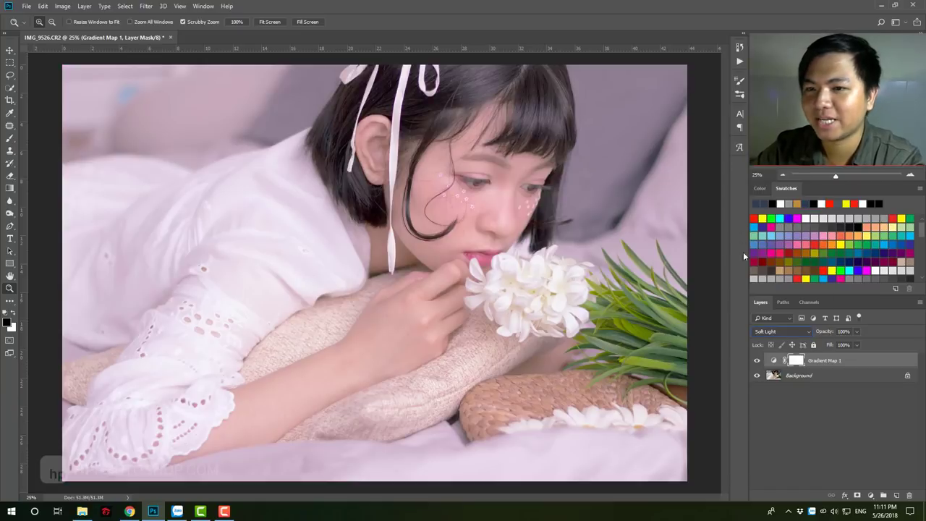
- Compare the pink grade, lower Gradient Map 1 to 80% opacity, and open its settings
left_click(758, 360)
left_click(758, 360)
left_click(758, 361)
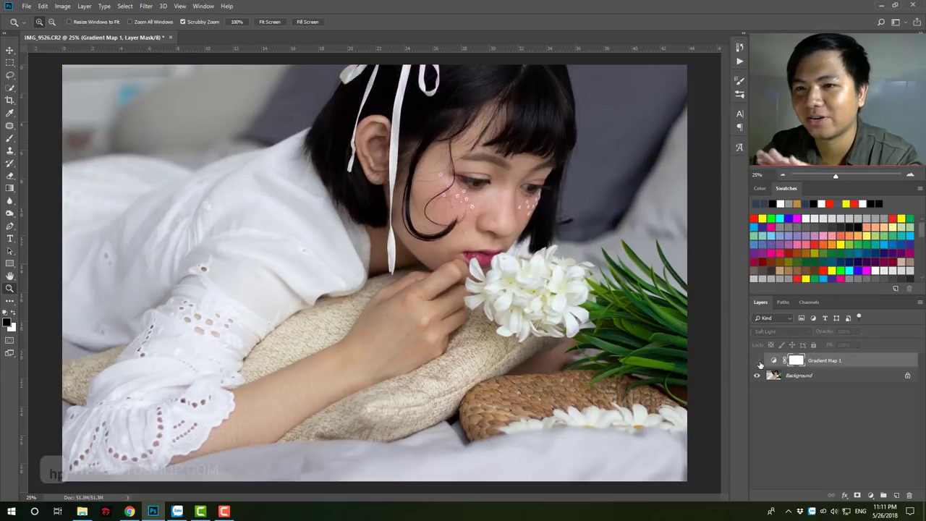
left_click(758, 361)
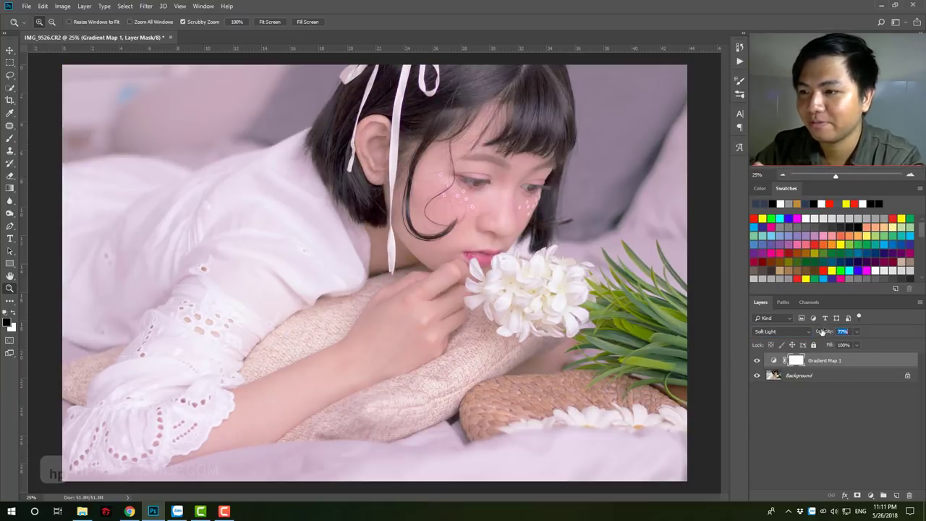
left_click_drag(822, 331, 834, 333)
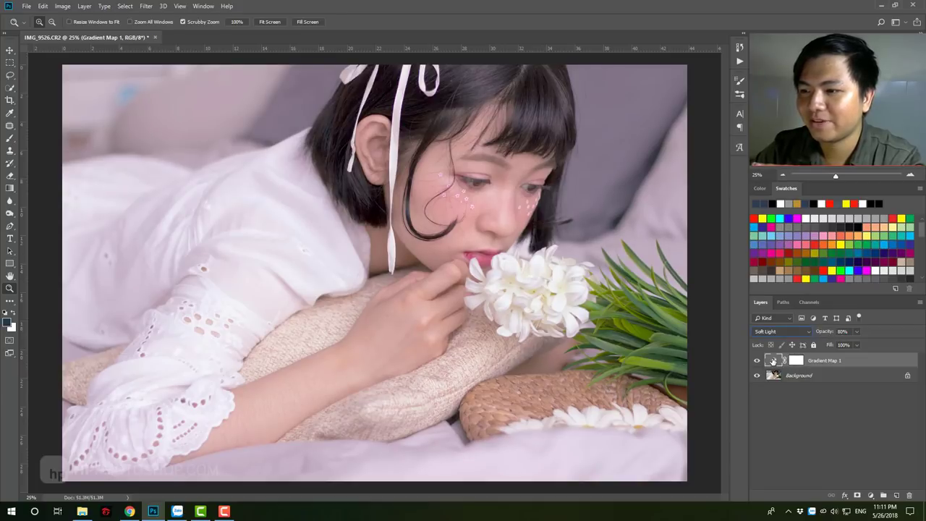
double_click(774, 360)
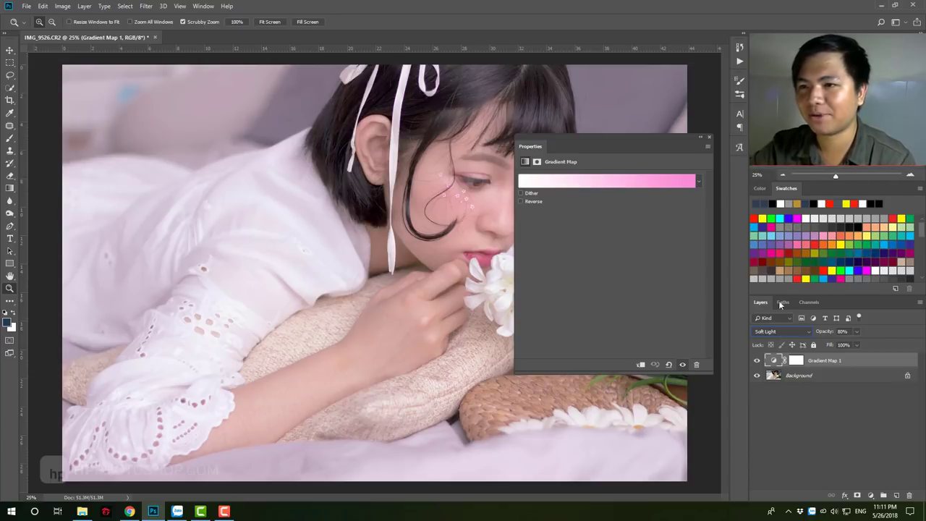
- Check the gradient stops stay white and pink de89d3, then close the settings
left_click(637, 181)
left_click(502, 268)
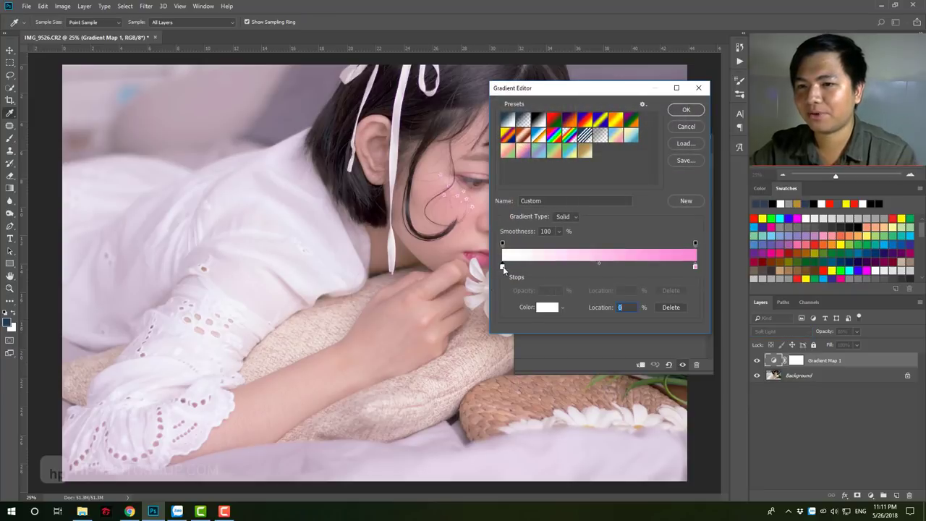
left_click(543, 307)
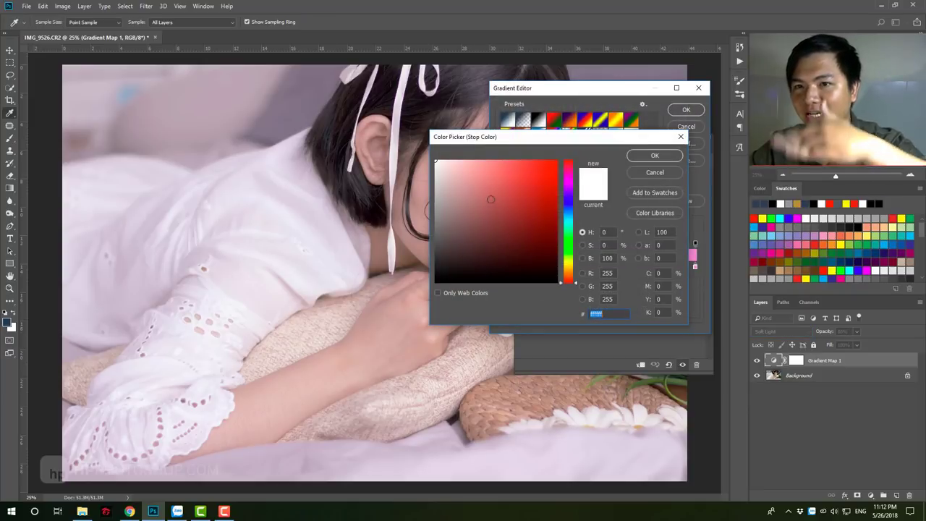
left_click(648, 158)
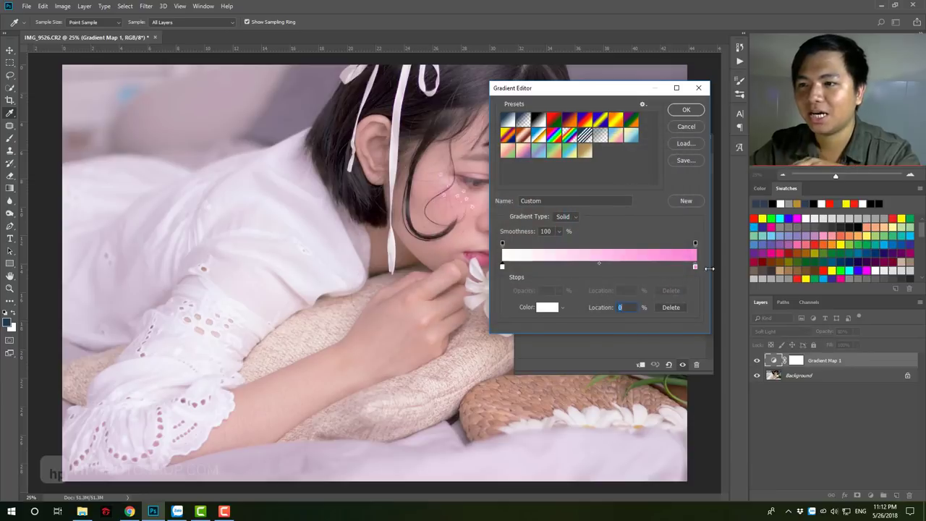
left_click(695, 268)
left_click(558, 307)
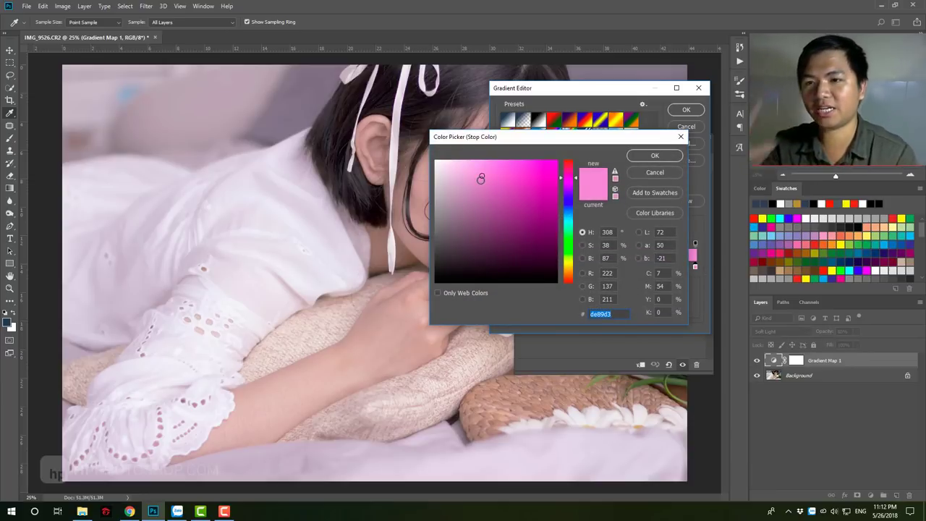
left_click(654, 156)
left_click(685, 111)
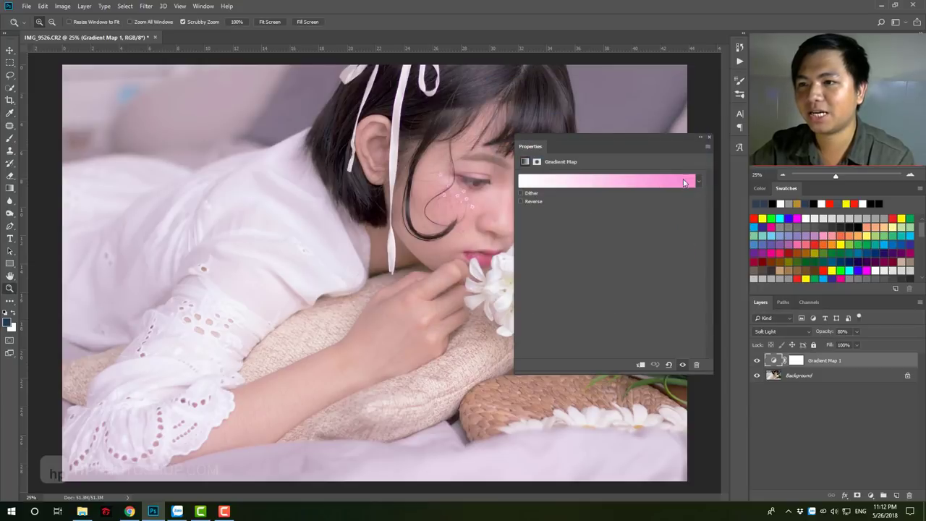
left_click(709, 138)
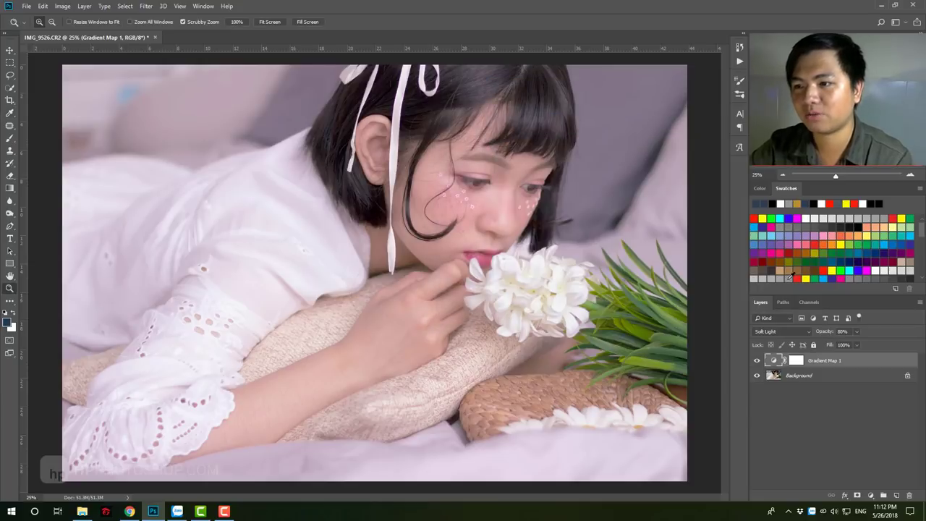
- Toggle Gradient Map 1 on and off to compare, leaving it visible
left_click(758, 364)
left_click(758, 363)
left_click(758, 363)
left_click(758, 363)
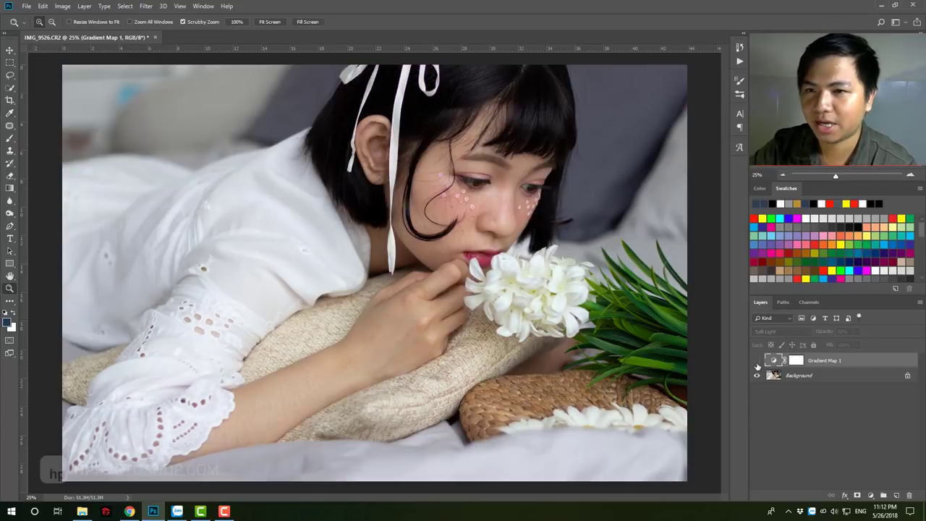
left_click(757, 363)
left_click(758, 363)
left_click(757, 364)
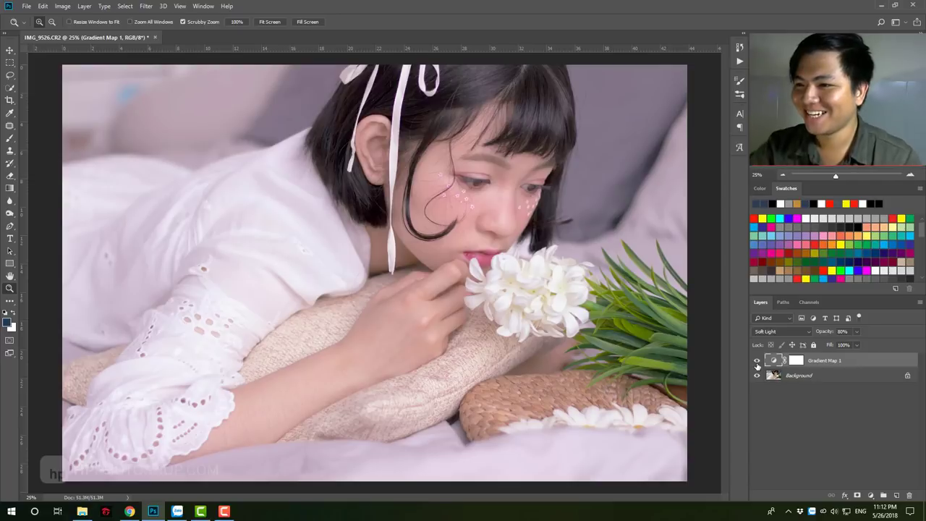
- Compare the tint, then drop Gradient Map 1 opacity to 61% and select its mask
left_click(758, 363)
left_click(758, 364)
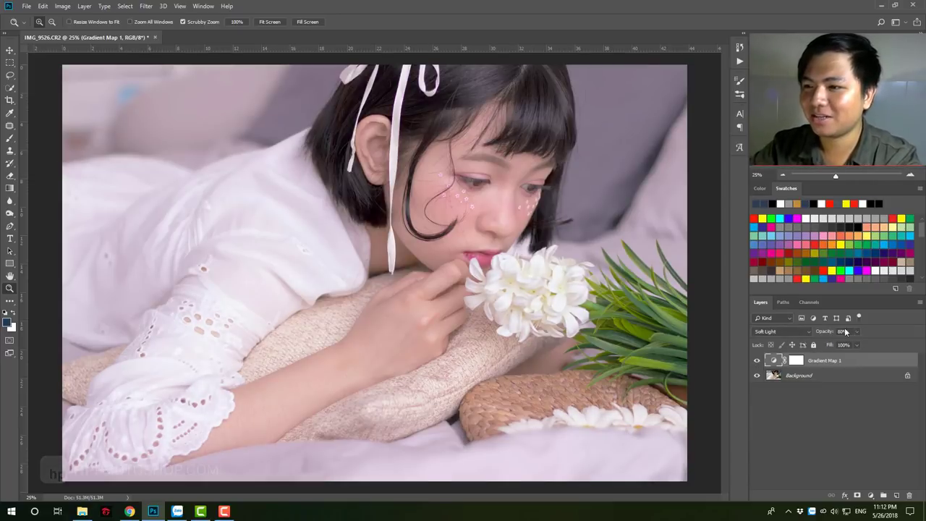
left_click_drag(828, 332, 830, 332)
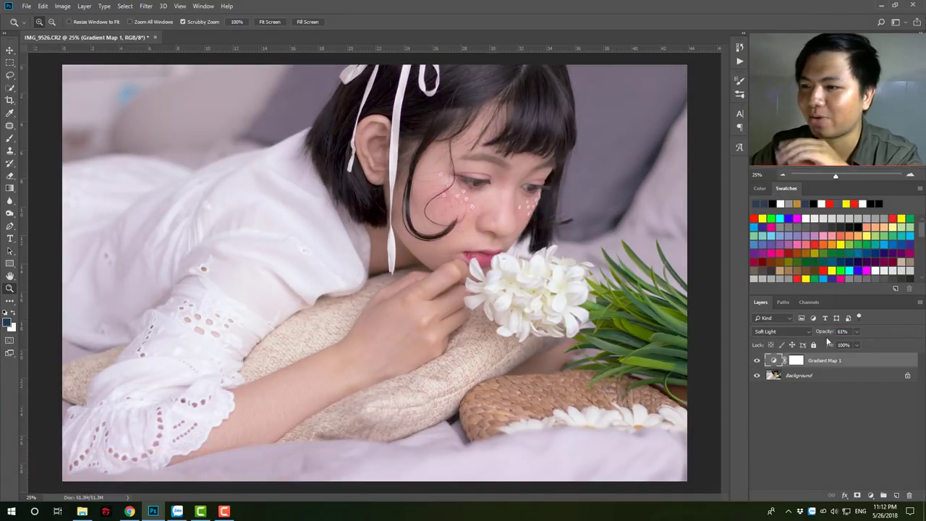
left_click(847, 394)
left_click(841, 366)
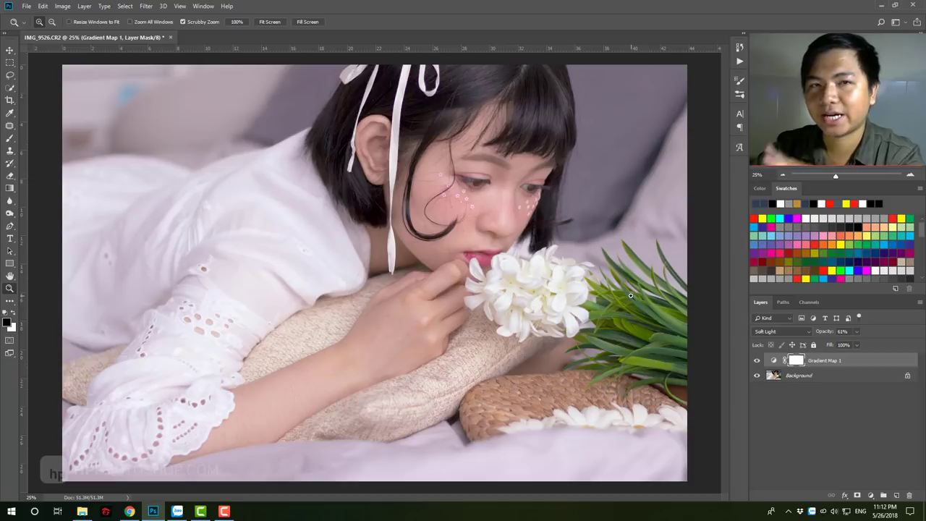
- Add a Hue/Saturation layer targeting Greens, widening the range toward cyan
left_click(871, 495)
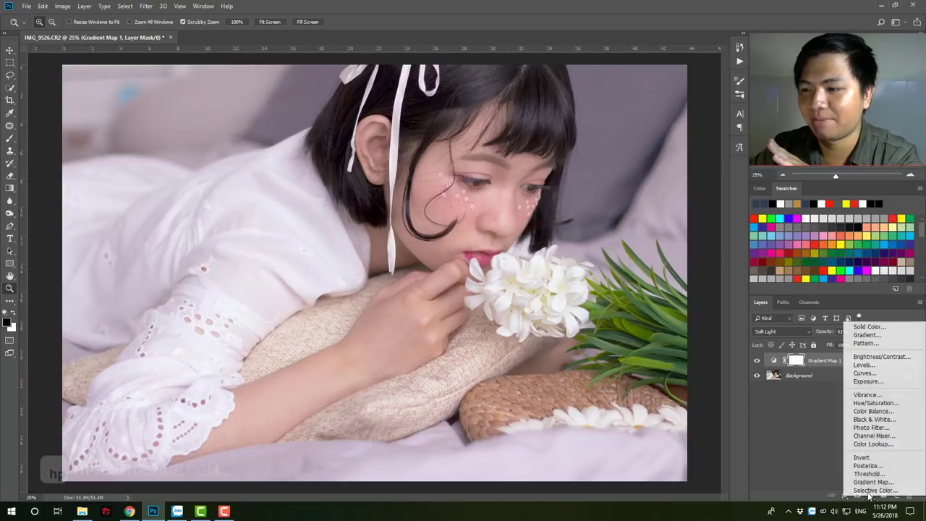
left_click(873, 404)
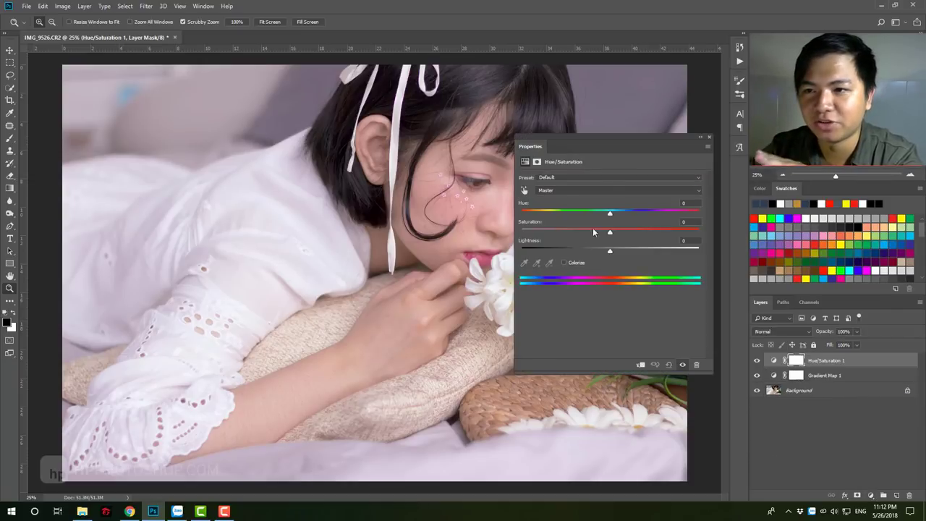
left_click(610, 190)
left_click(609, 218)
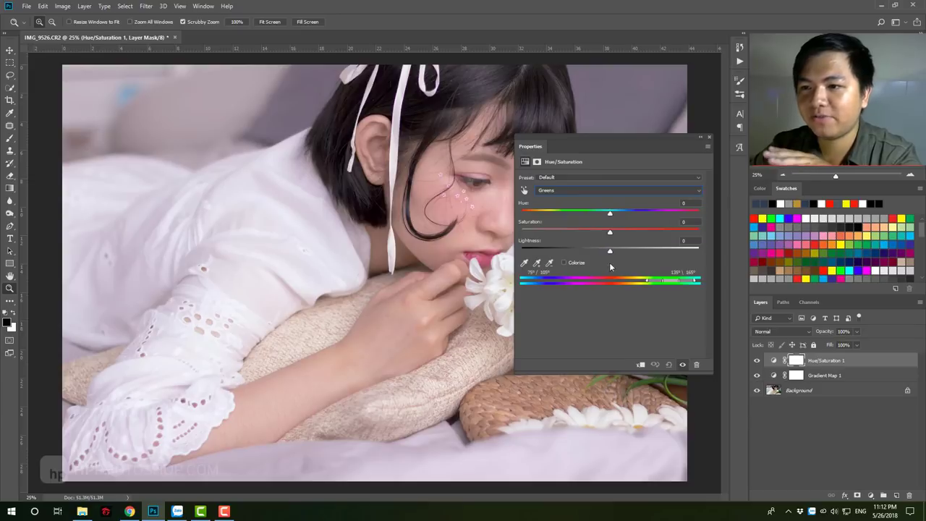
left_click_drag(640, 283, 637, 283)
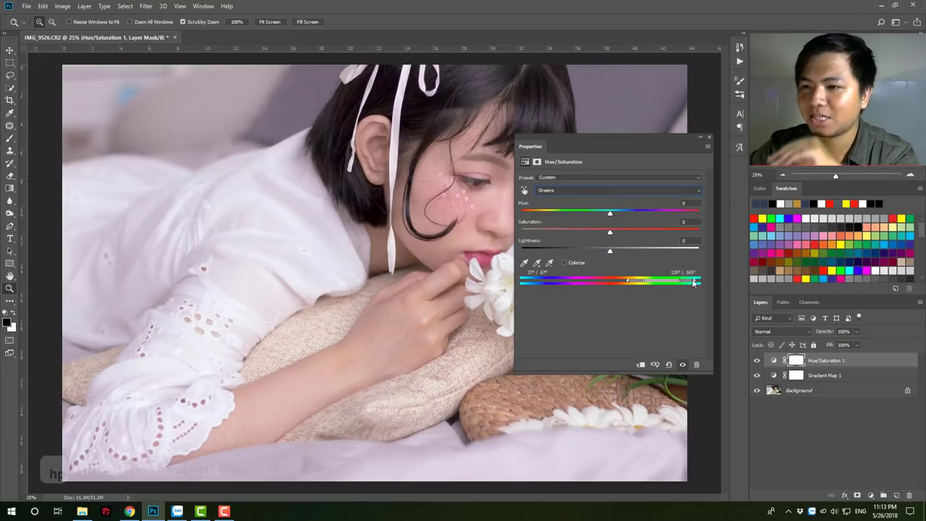
left_click_drag(684, 283, 716, 275)
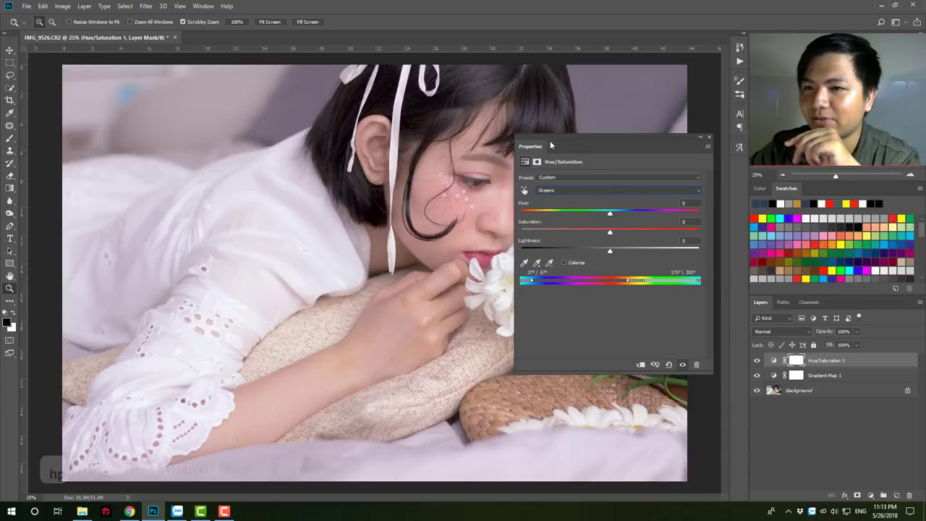
- Set the Greens to Saturation -34 and Lightness +34, then close Properties
left_click_drag(550, 146, 248, 143)
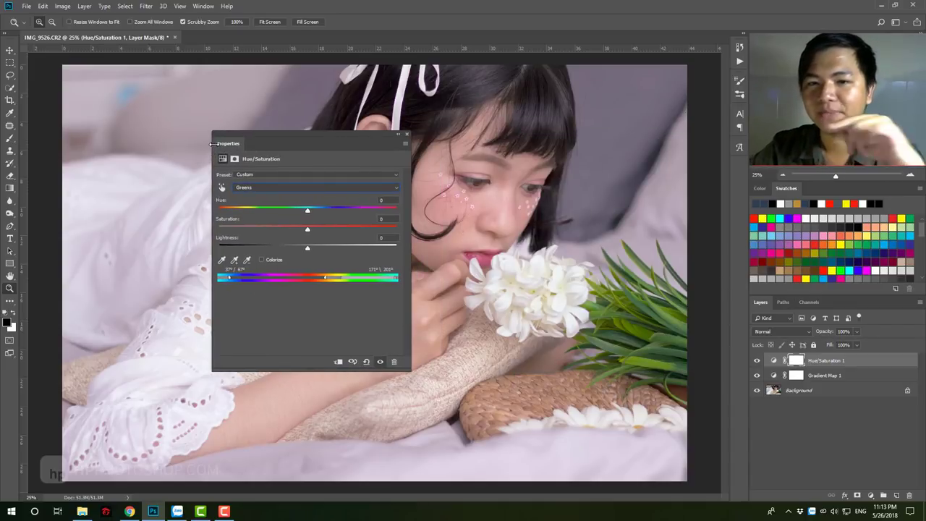
mouse_move(307, 229)
left_mouse_down()
mouse_move(278, 230)
mouse_move(339, 249)
left_mouse_up()
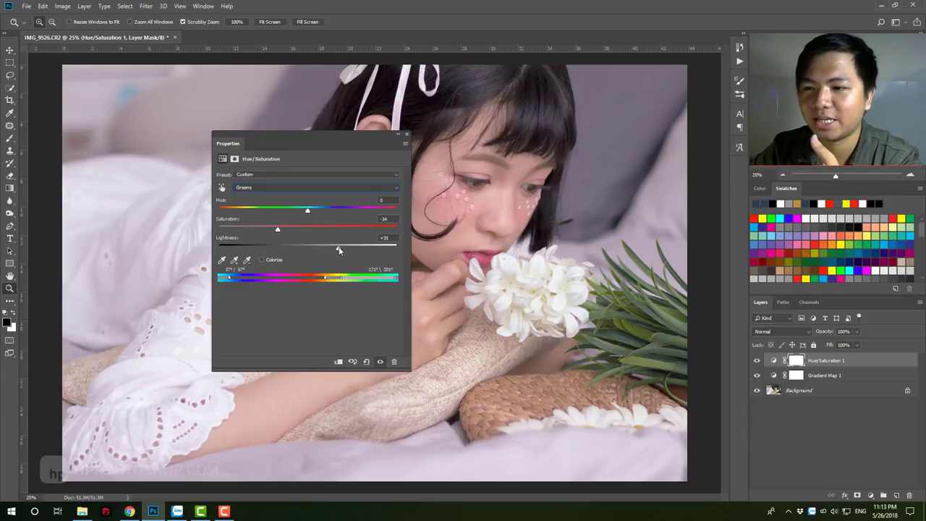
left_click(406, 134)
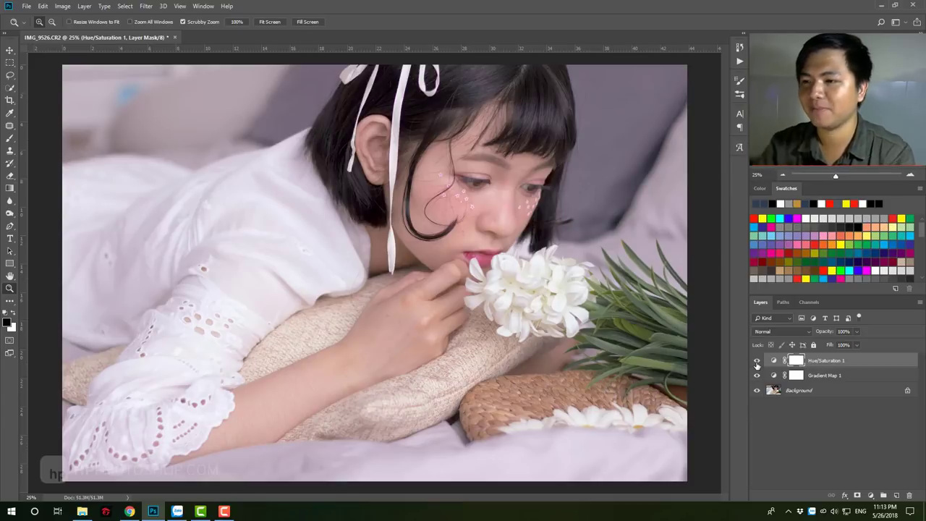
left_click(871, 495)
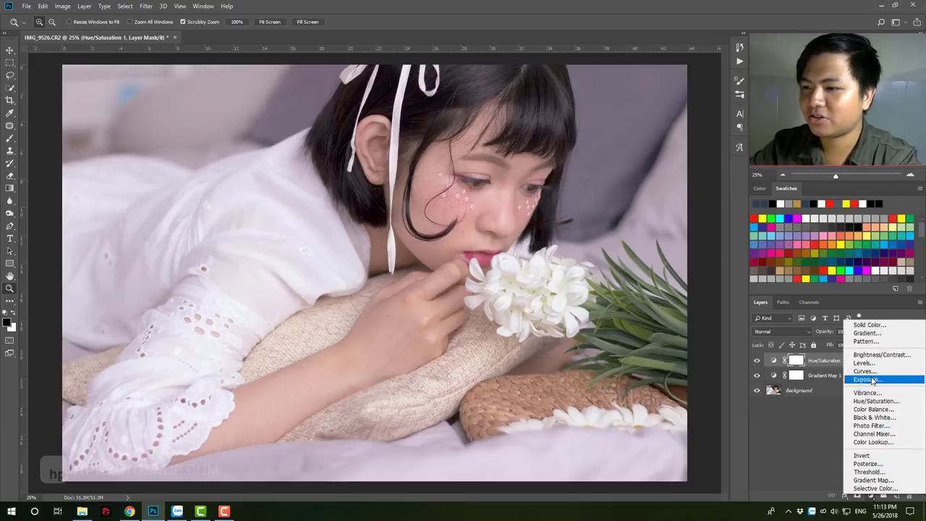
- Add Brightness/Contrast with contrast 36 and slightly lower brightness, compare, then select Background
left_click(882, 355)
mouse_move(358, 123)
left_mouse_down()
mouse_move(628, 110)
mouse_move(792, 90)
left_mouse_up()
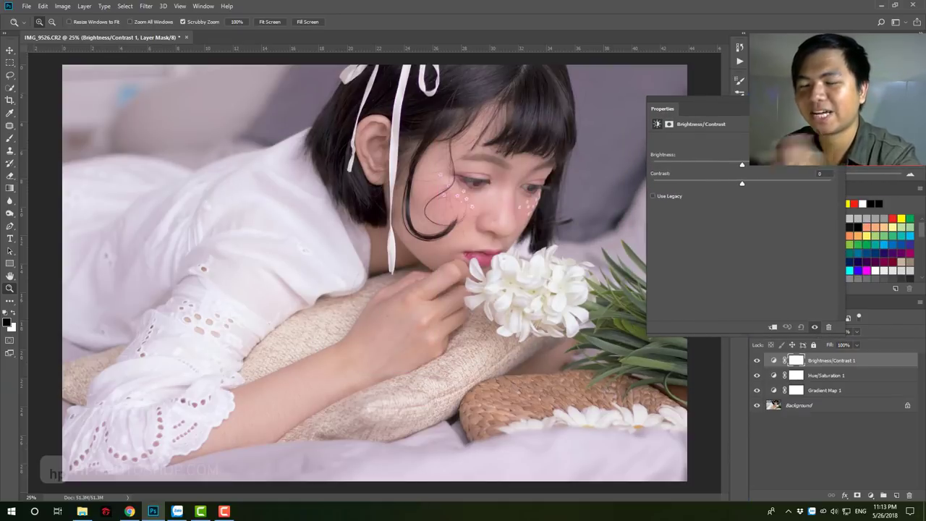
mouse_move(742, 183)
left_mouse_down()
mouse_move(774, 183)
mouse_move(738, 167)
left_mouse_up()
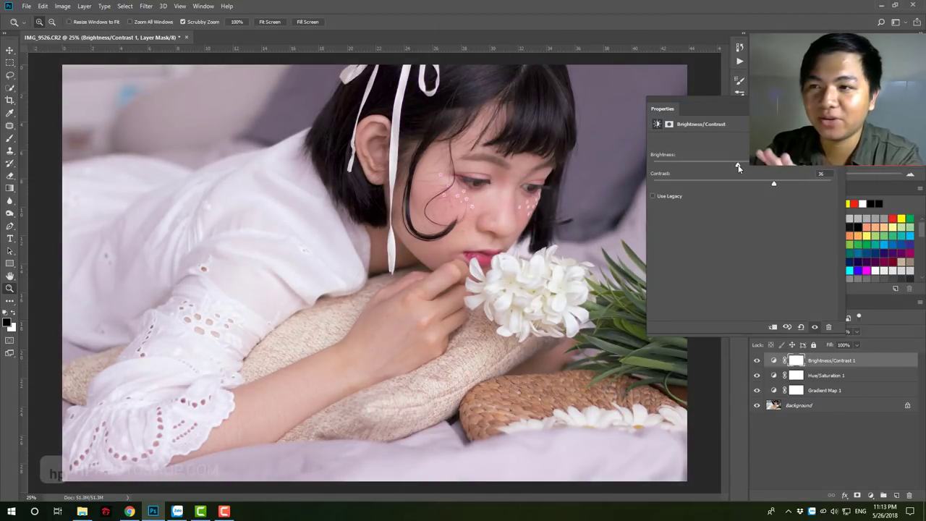
left_click_drag(738, 168, 736, 168)
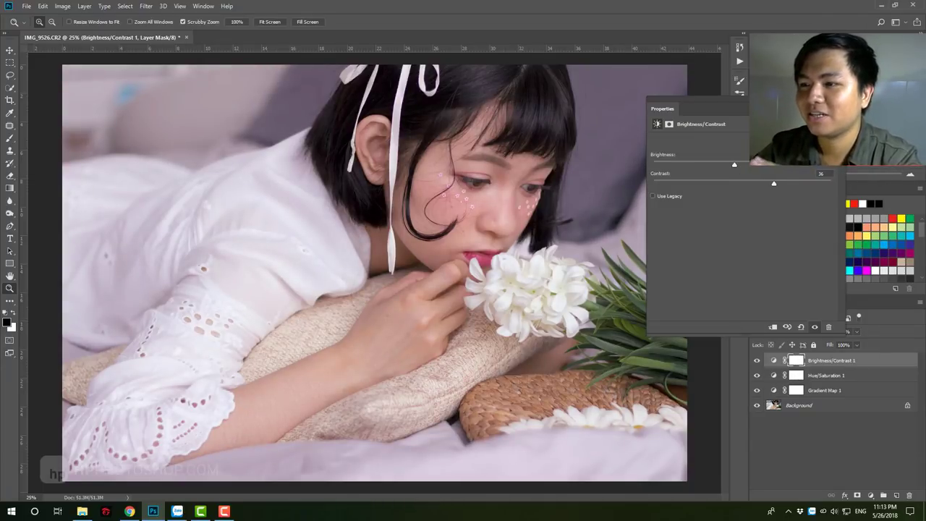
left_click(710, 328)
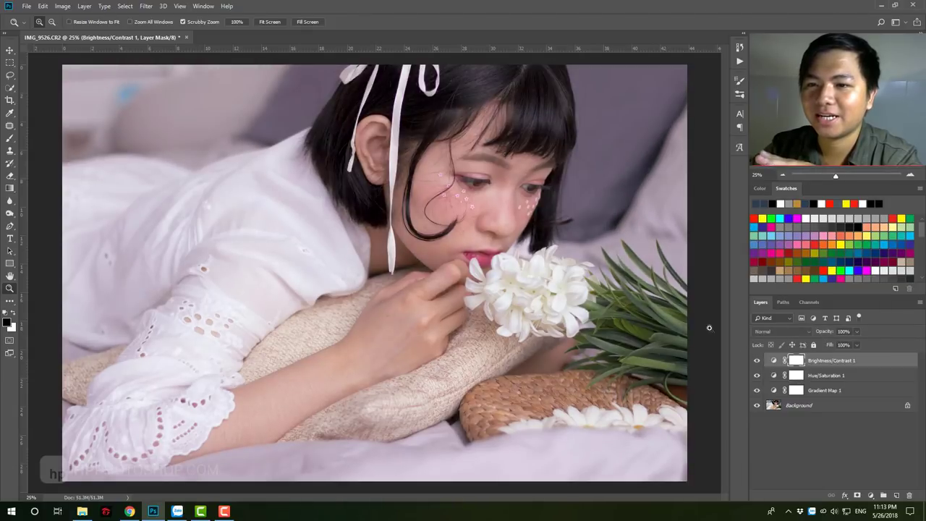
left_click(757, 360)
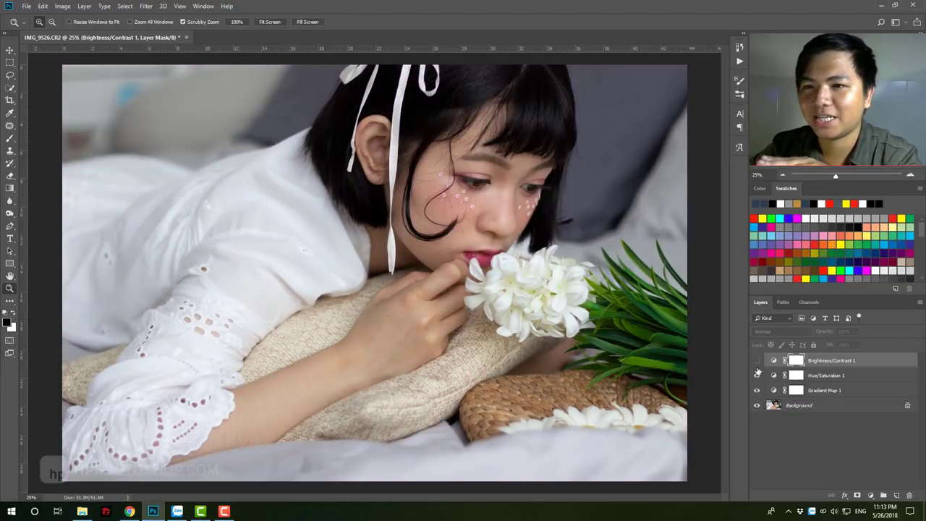
left_click(757, 361)
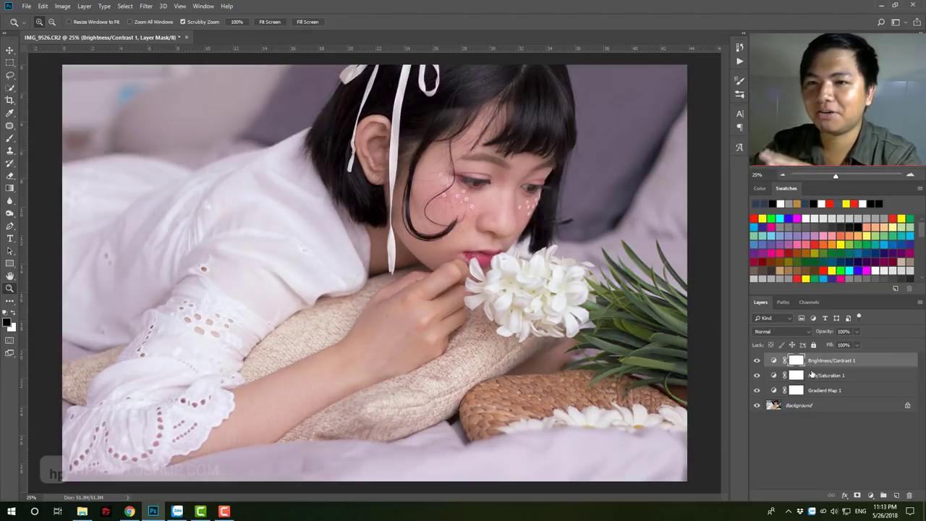
left_click(840, 407)
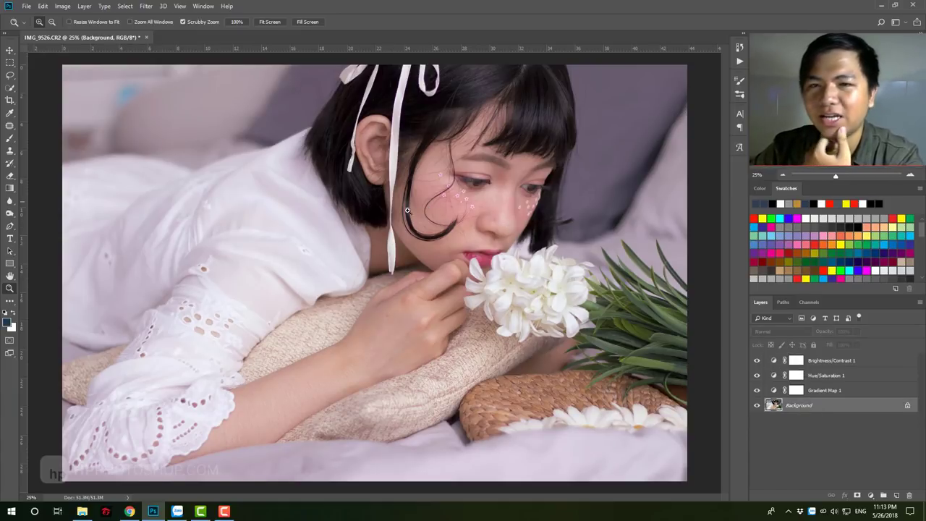
- Apply Imagenomic Portraiture with the Smoothing: Medium preset after briefly trying Smoothing: Normal
left_click(145, 6)
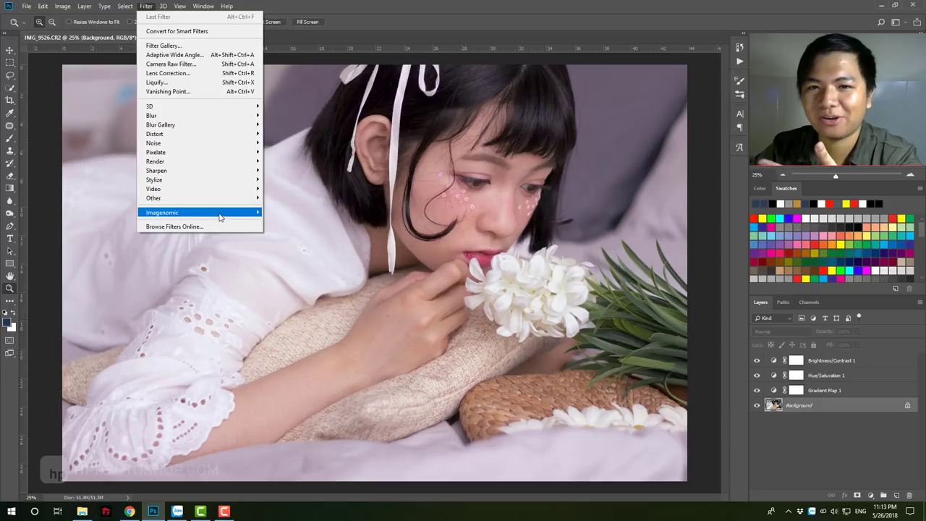
mouse_move(174, 212)
left_click(286, 213)
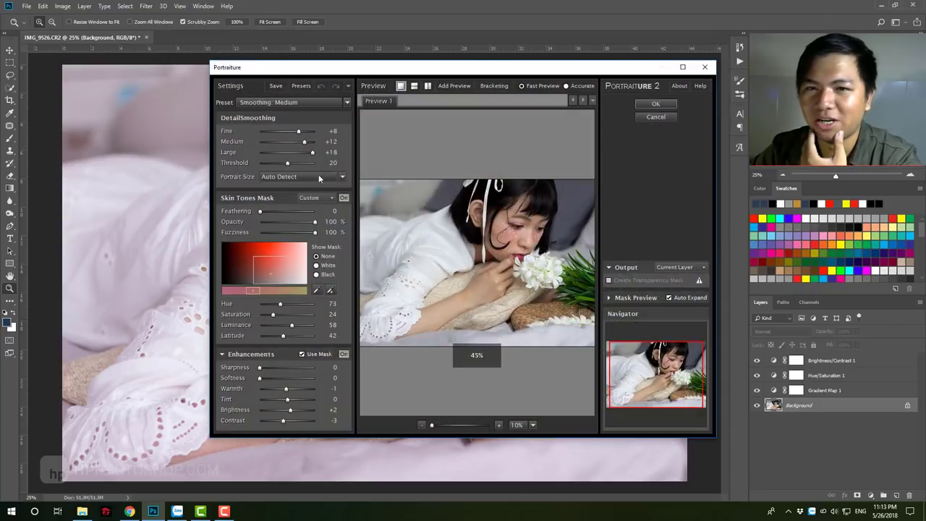
left_click(314, 103)
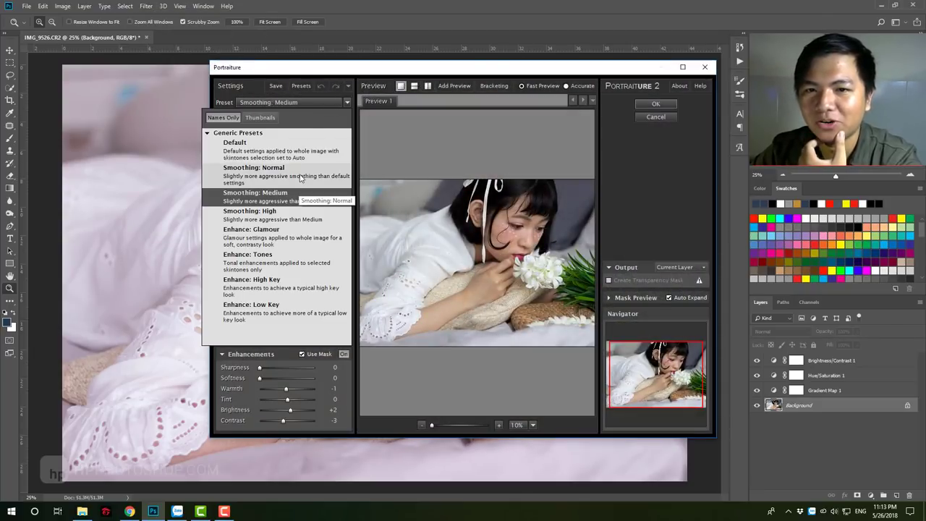
left_click(300, 178)
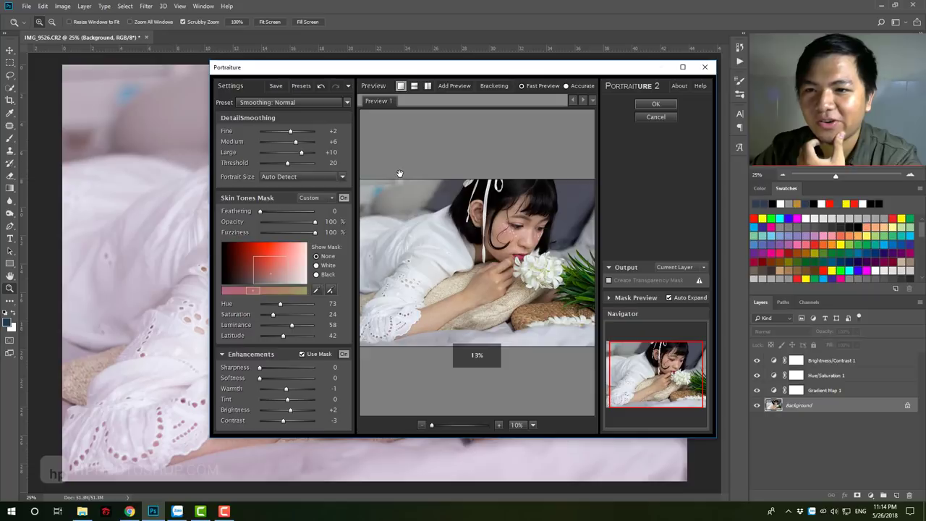
left_click(306, 105)
left_click(261, 181)
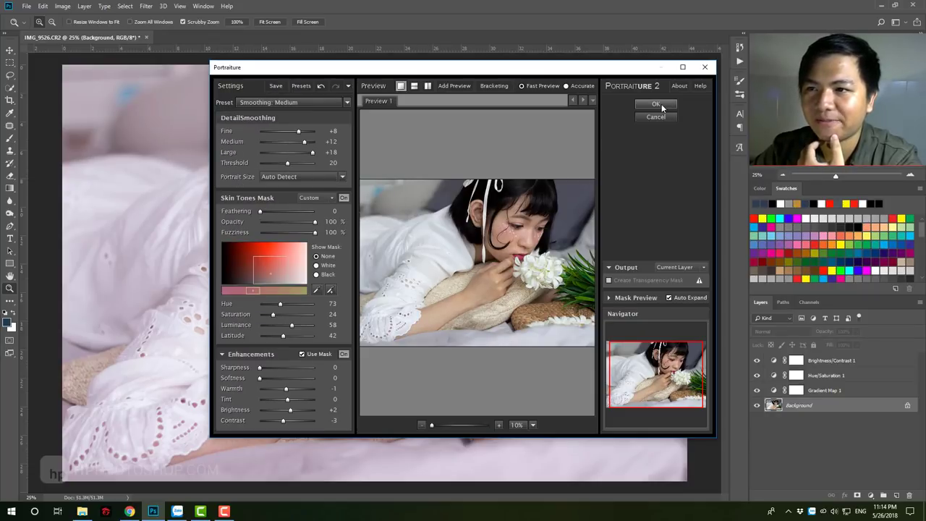
left_click(656, 104)
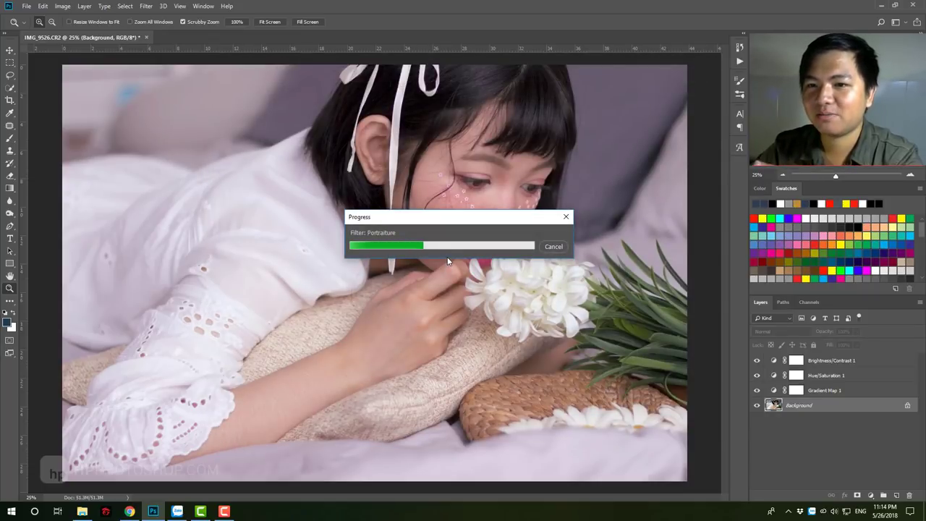
left_click_drag(459, 206, 550, 210)
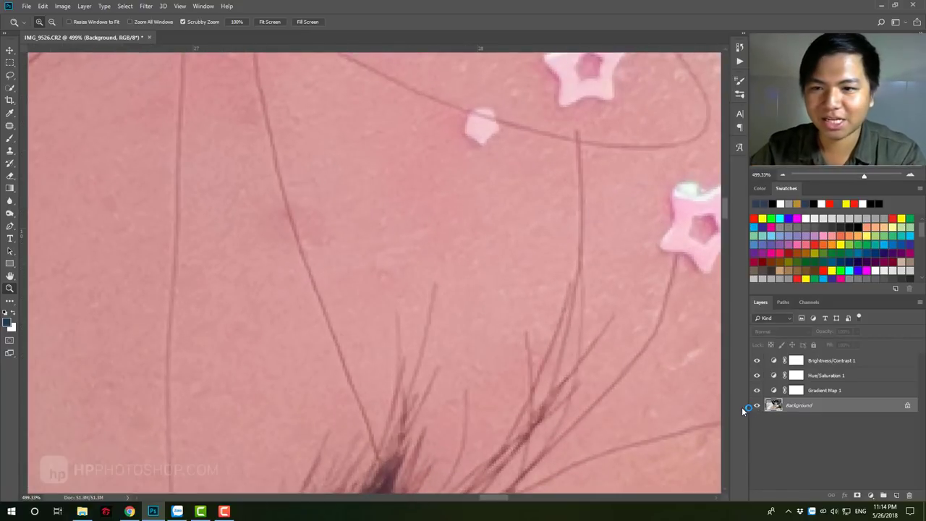
left_click_drag(443, 230, 353, 235)
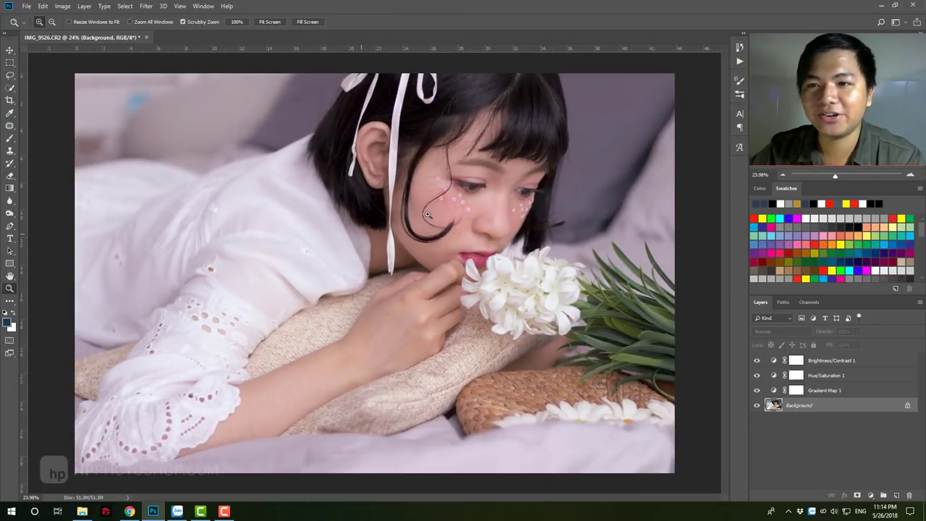
mouse_move(427, 214)
left_mouse_down()
mouse_move(416, 215)
mouse_move(435, 213)
left_mouse_up()
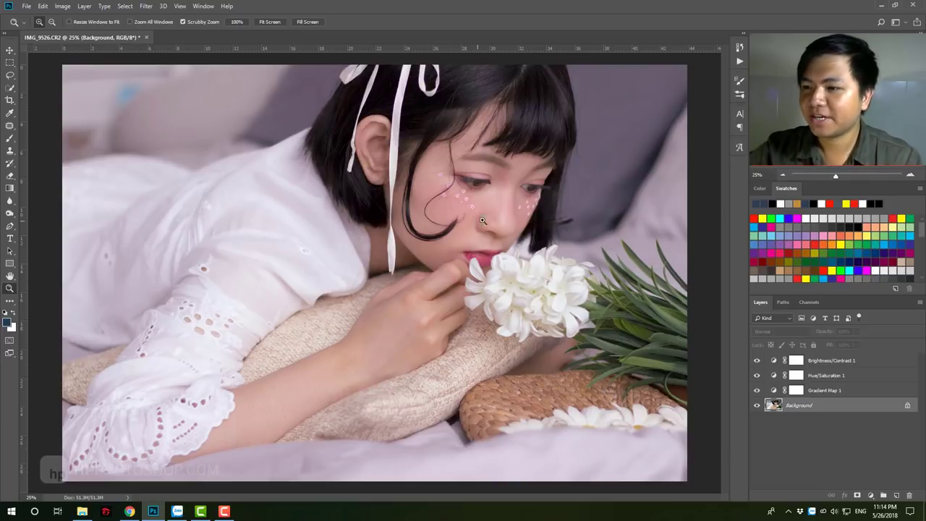
left_click(843, 366)
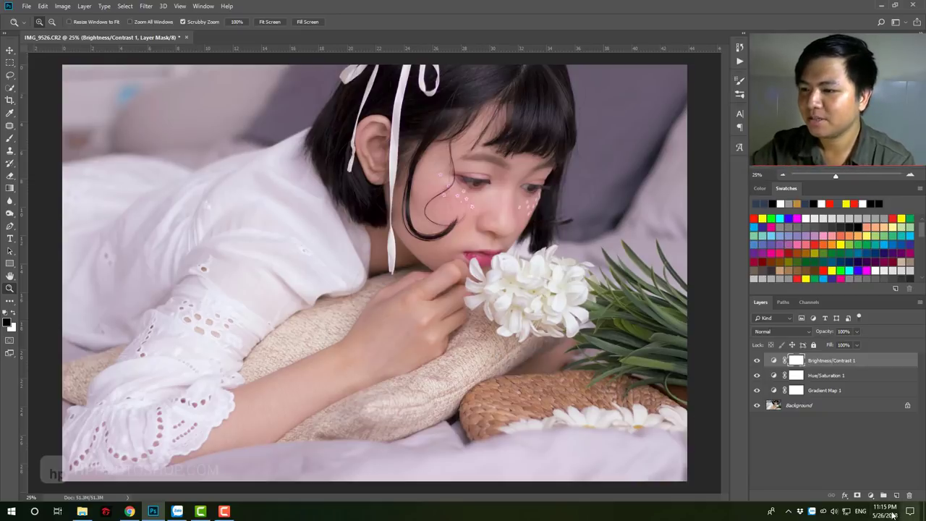
- Add a Curves 1 layer with a midpoint anchor and the black point lifted to output 11
left_click(871, 496)
left_click(865, 373)
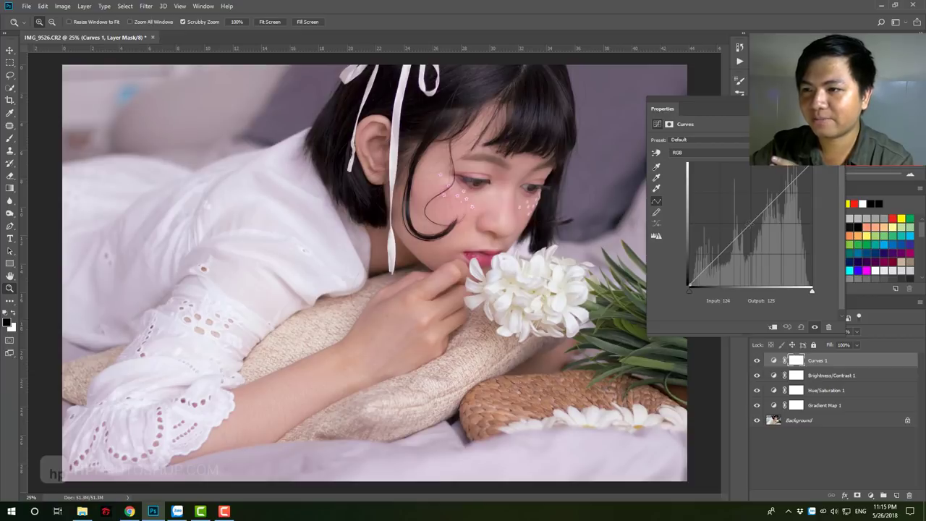
left_click(750, 225)
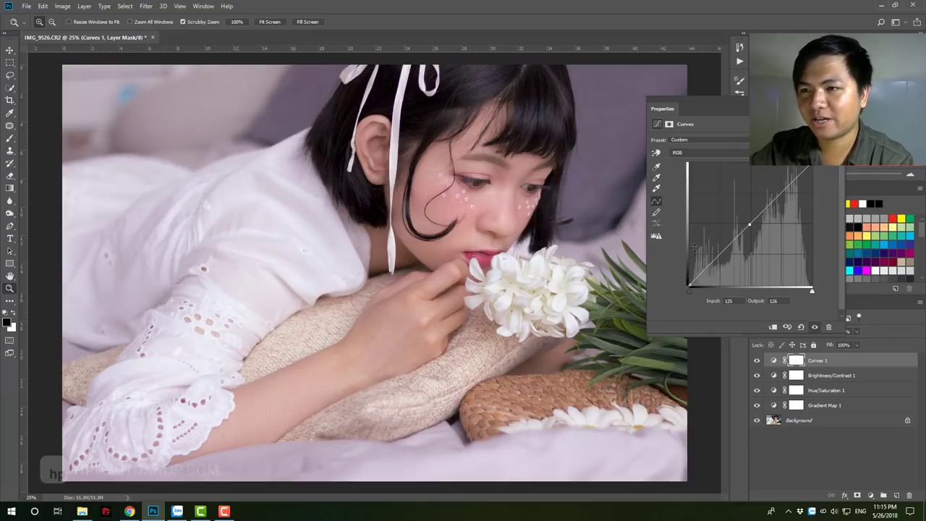
left_click_drag(691, 283, 677, 276)
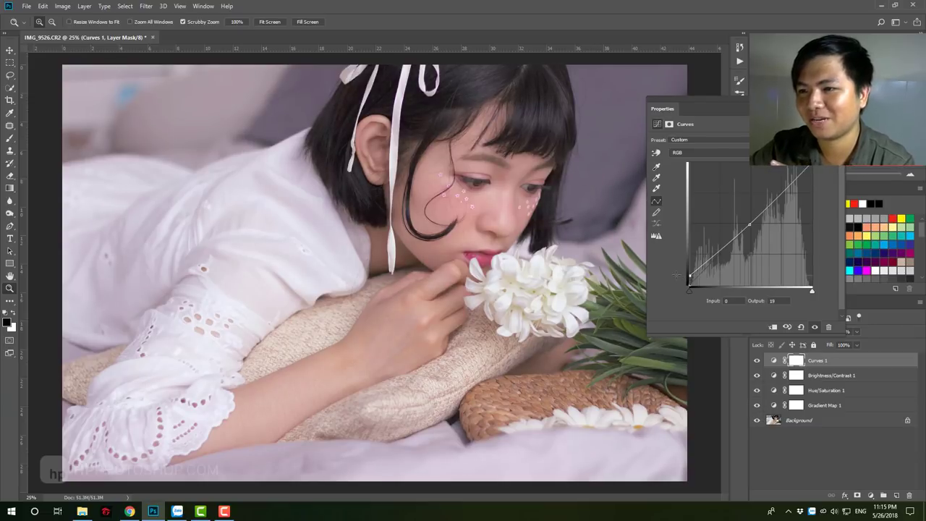
left_click_drag(675, 275, 673, 276)
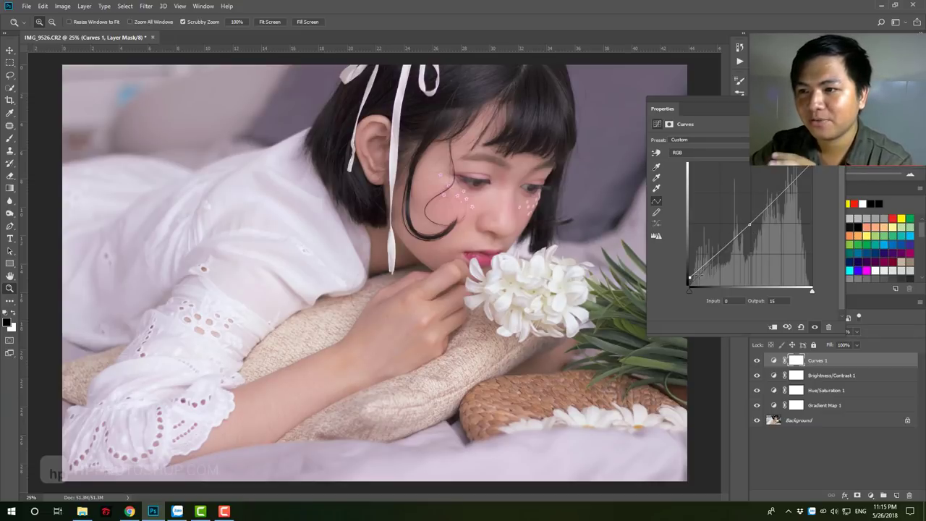
left_click_drag(691, 279, 680, 289)
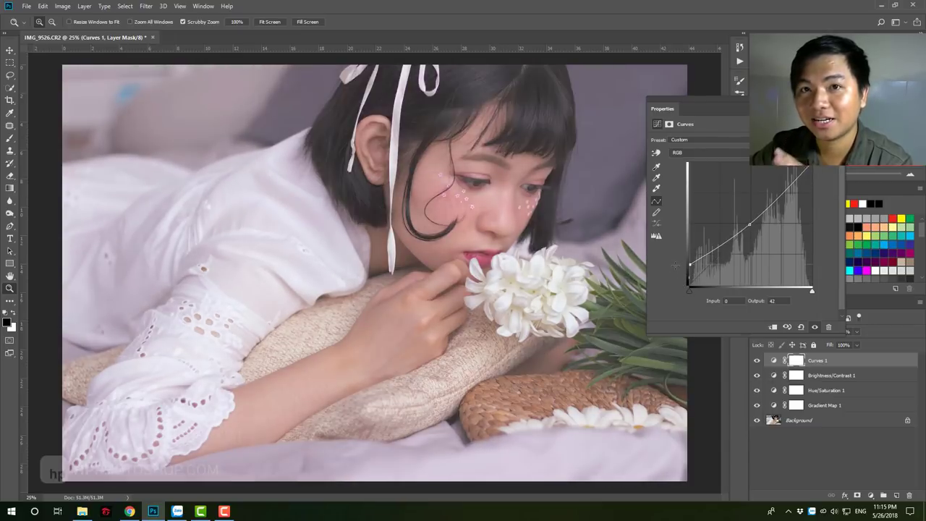
mouse_move(680, 290)
left_mouse_down()
mouse_move(670, 260)
mouse_move(667, 278)
left_mouse_up()
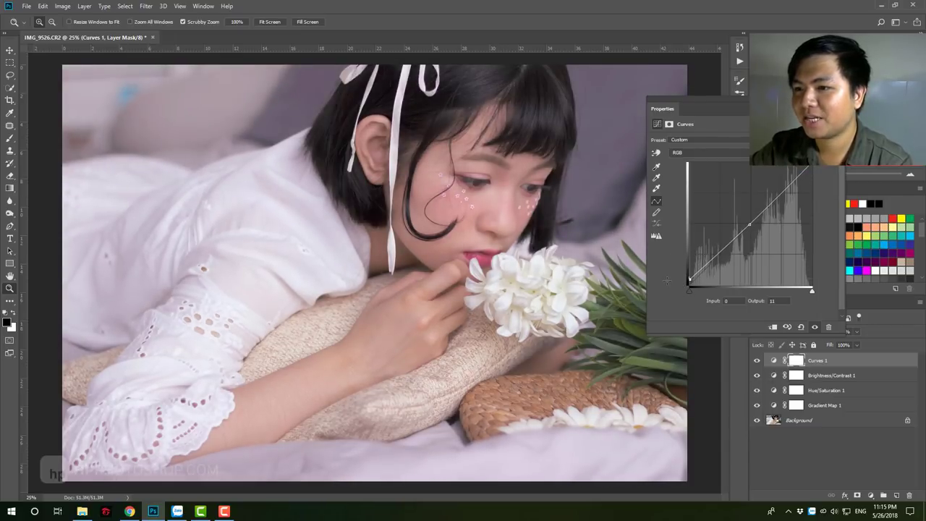
- Collapse the Curves settings and toggle Curves 1 visibility to compare the fade
left_click(780, 331)
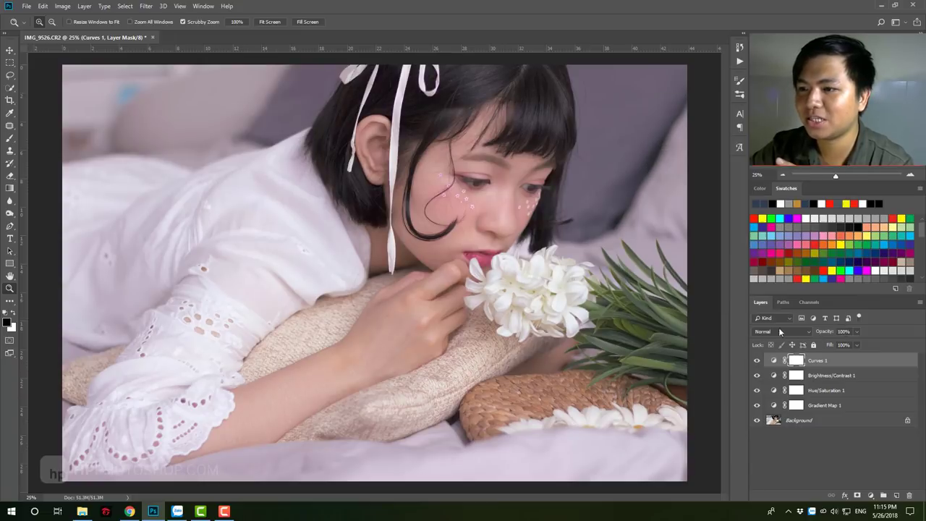
left_click(757, 360)
left_click(757, 360)
left_click(757, 360)
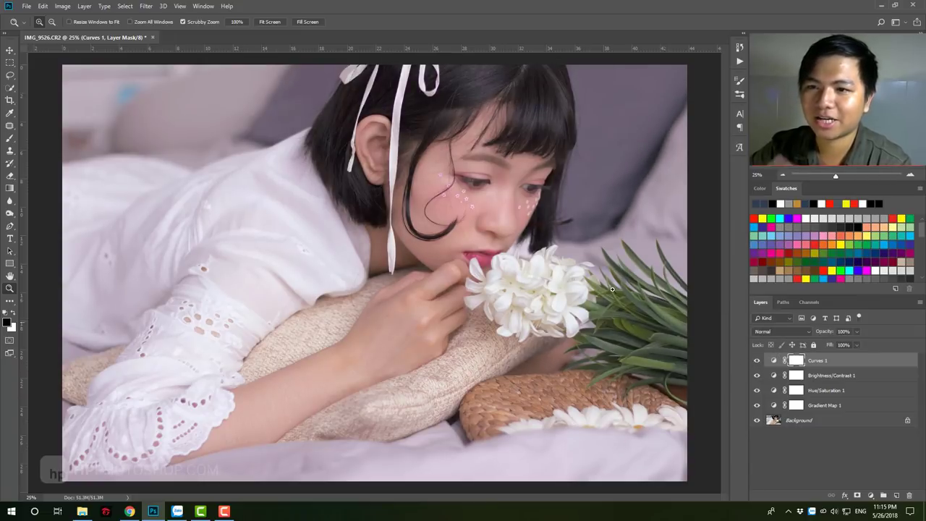
left_click(757, 359)
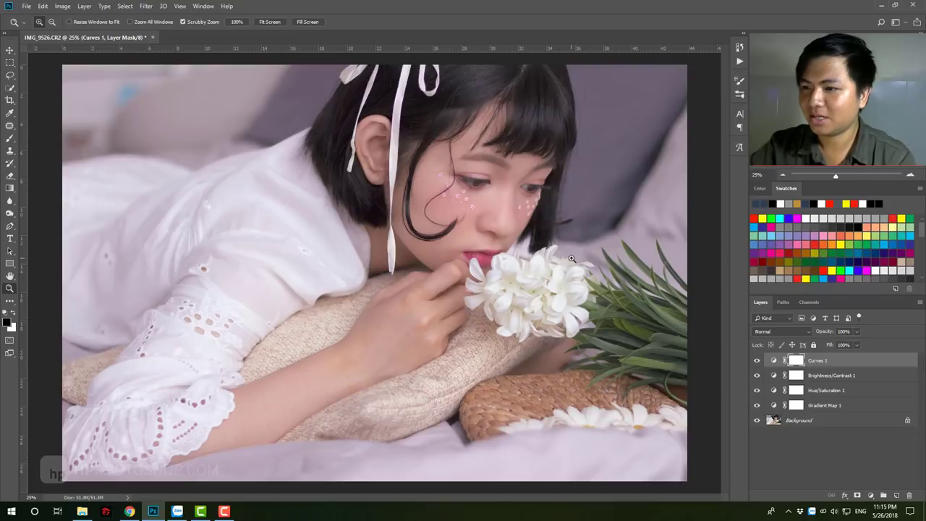
- Select the Background layer and zoom into the blue smudge at top-left
left_click(836, 421)
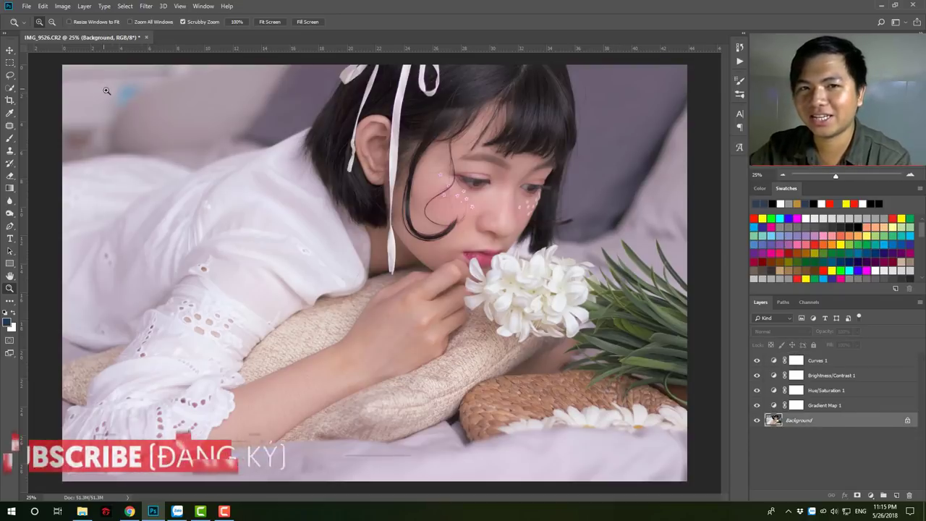
mouse_move(106, 82)
left_mouse_down()
mouse_move(183, 107)
mouse_move(114, 120)
left_mouse_up()
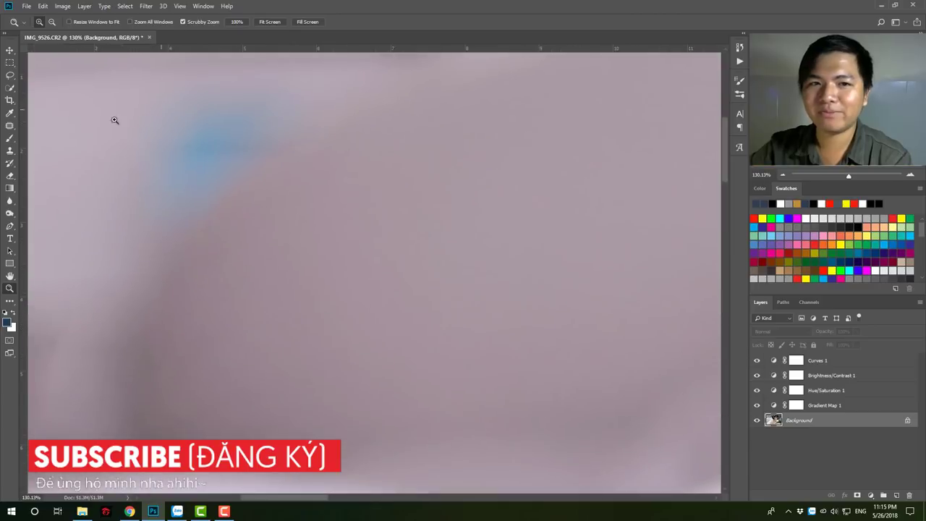
right_click(10, 128)
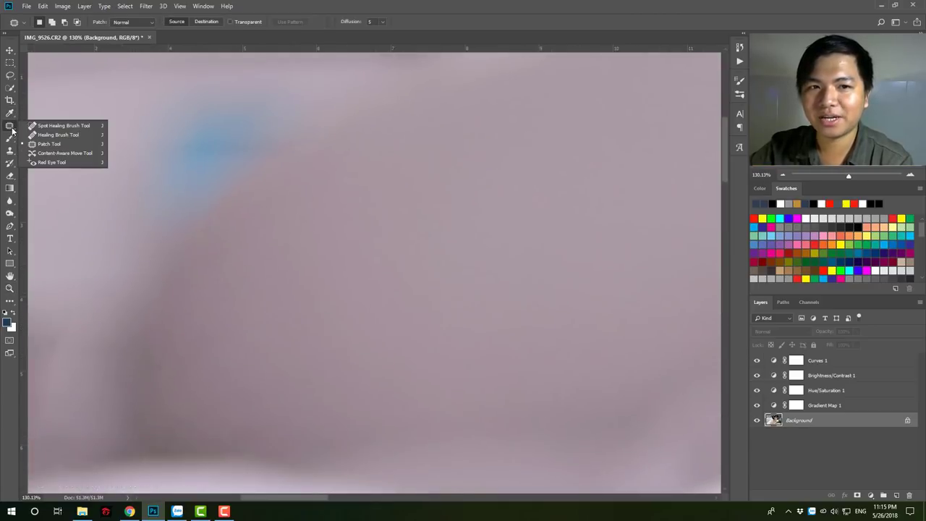
- Patch out the blue smudge with the Patch Tool and deselect
left_click(51, 140)
left_click_drag(259, 70, 308, 90)
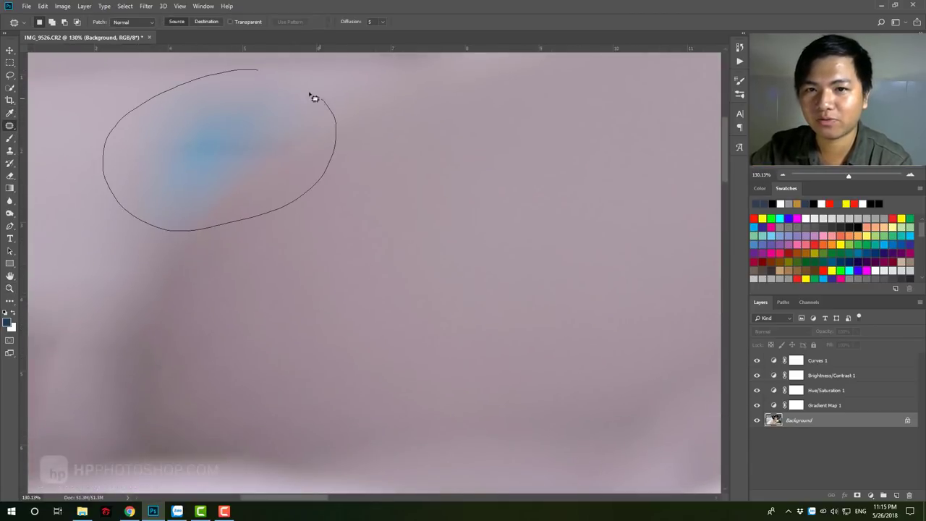
key("ctrl+d")
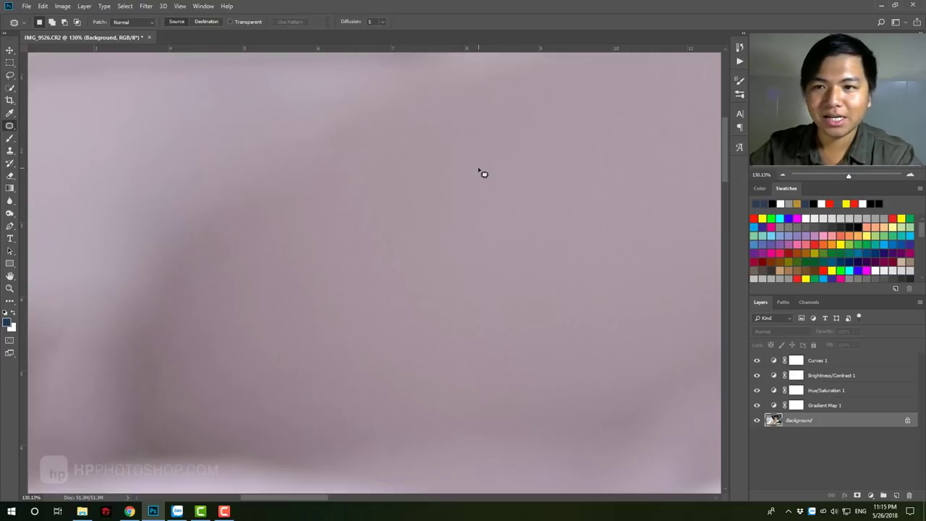
- Fit the whole photo in the window and select the Curves 1 layer
key("z")
right_click(482, 171)
left_click(492, 174)
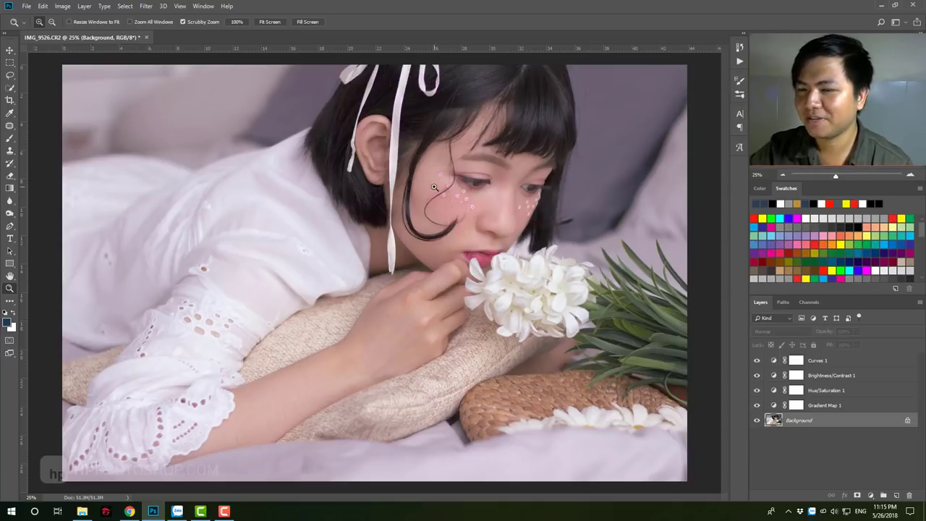
left_click(854, 360)
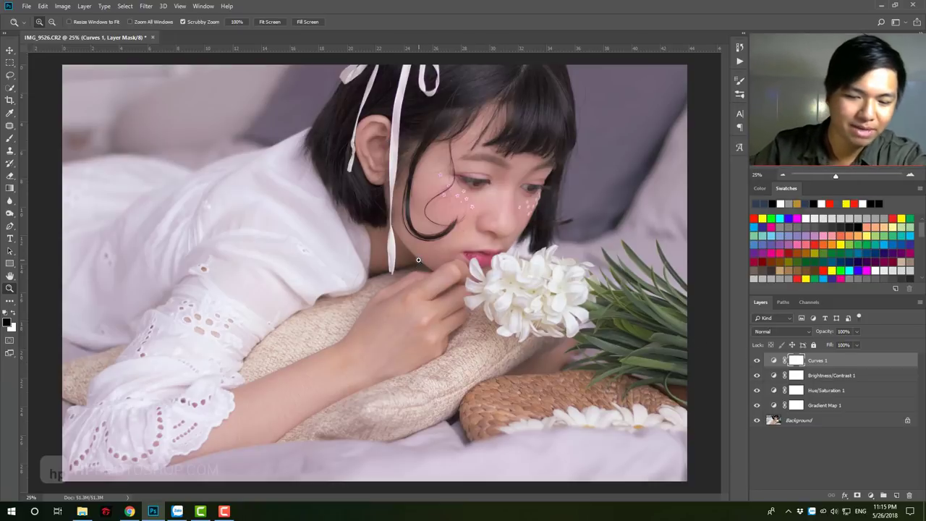
- Try filling the Curves mask with 50% Gray, then undo it
key("shift+BackSpace")
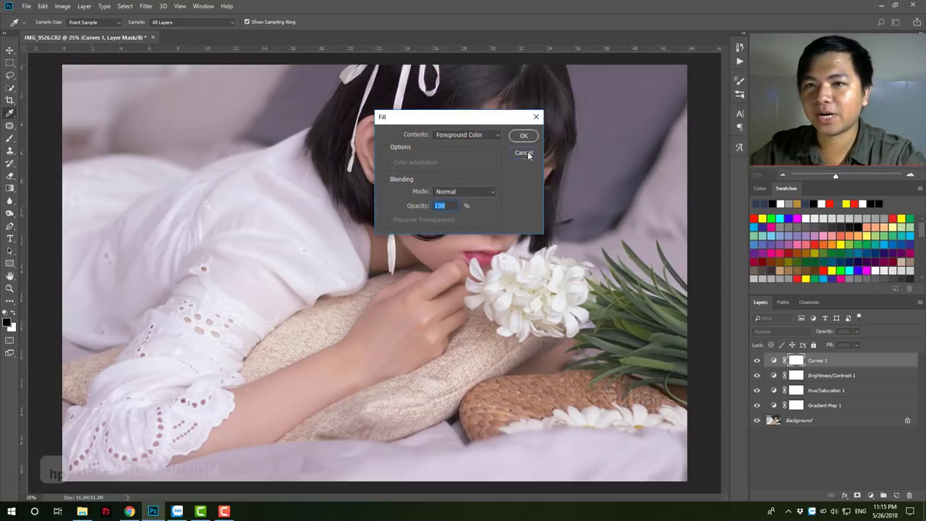
left_click(524, 153)
left_click(43, 6)
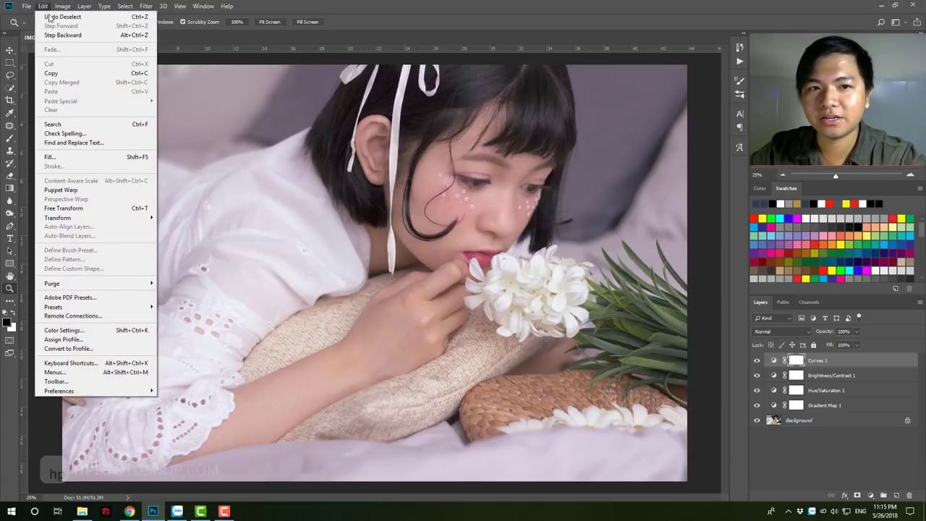
left_click(107, 158)
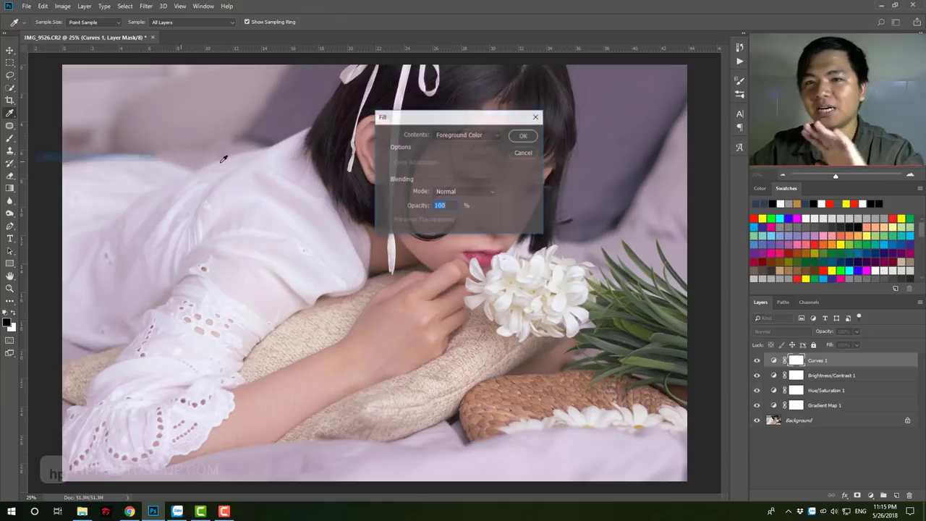
left_click(477, 135)
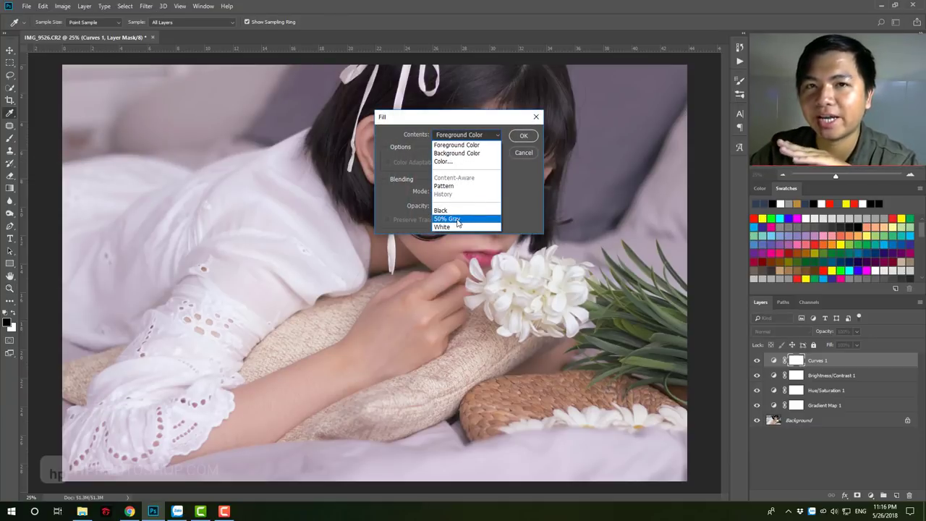
left_click(458, 219)
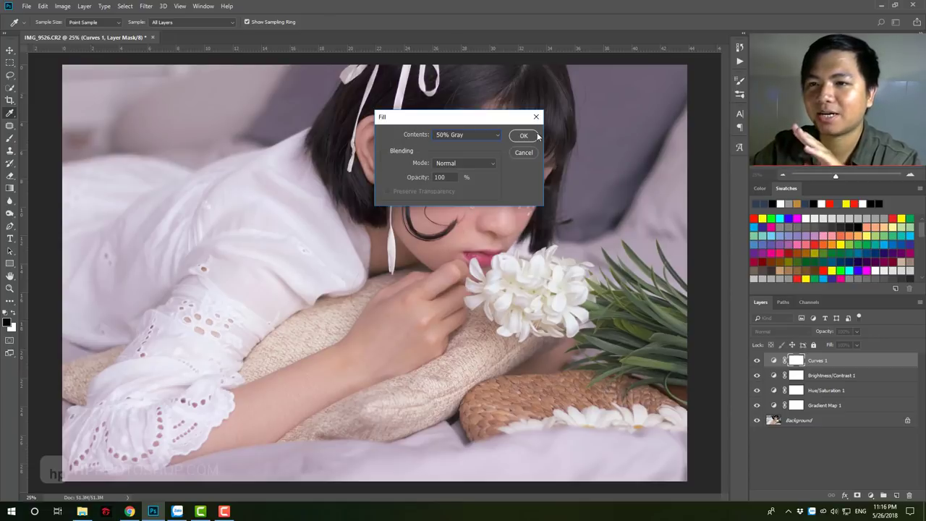
left_click(524, 135)
key("z")
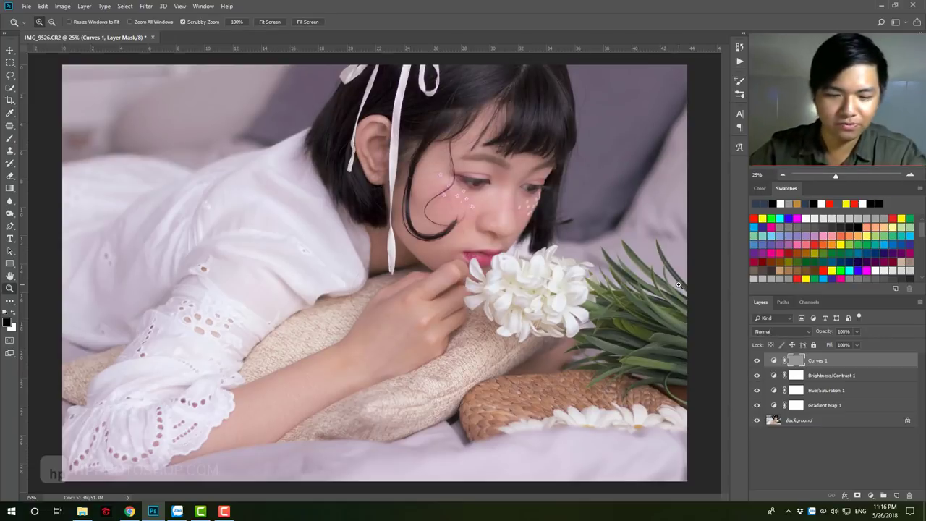
key("ctrl+z")
- Create a new Layer 1 and fill it with 50% Gray
key("ctrl+shift+n")
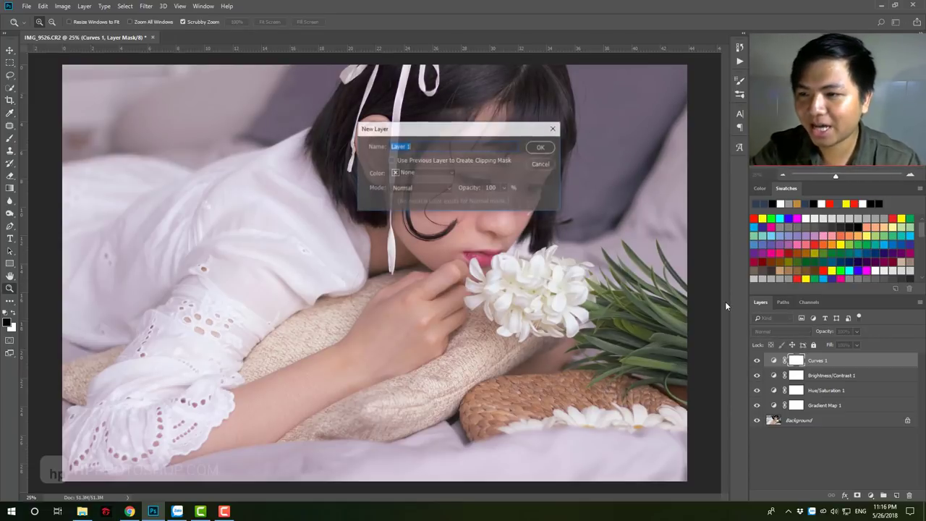
key("Return")
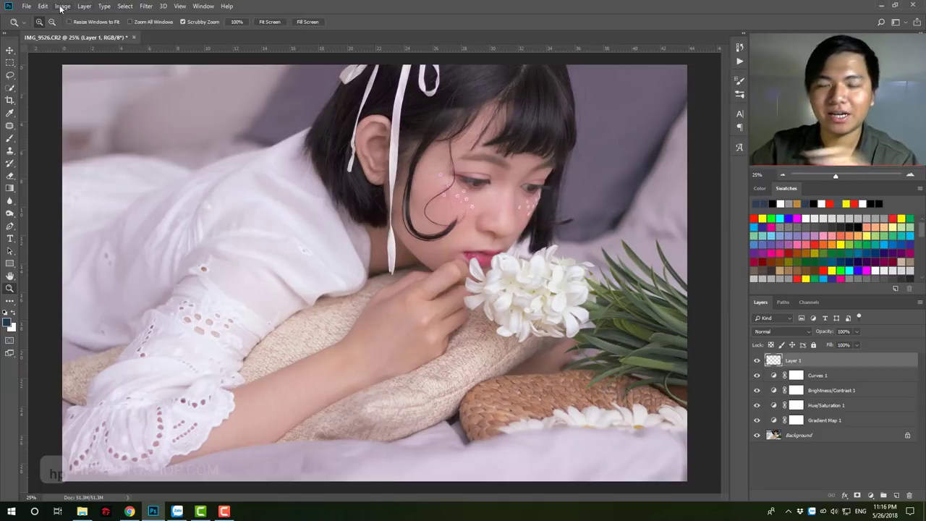
key("shift+F5")
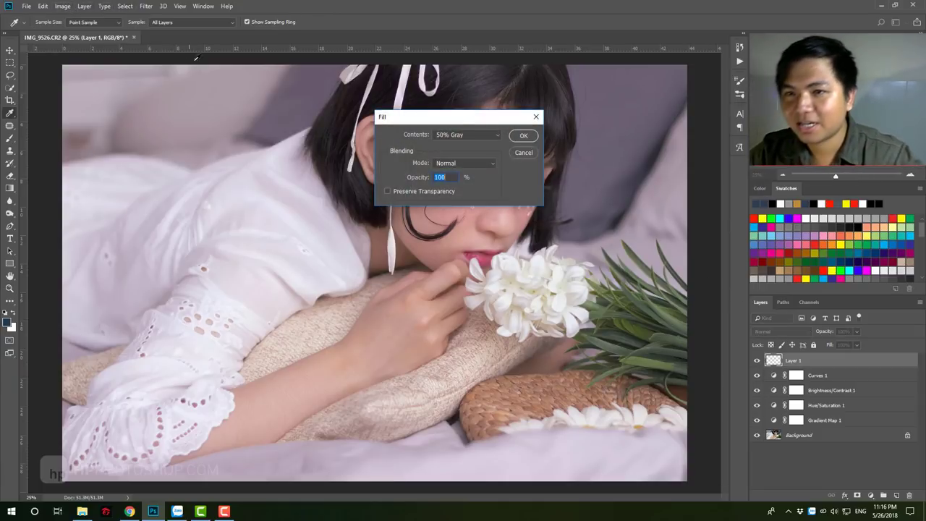
left_click(525, 137)
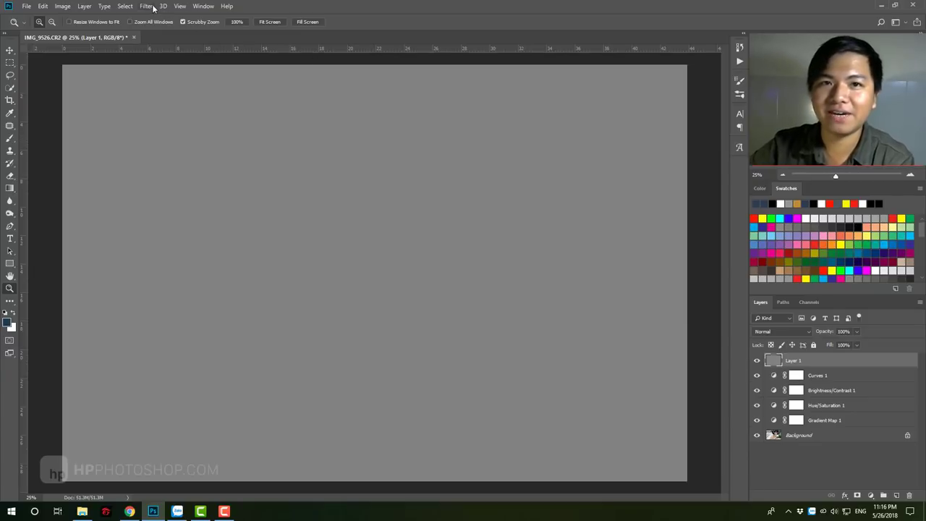
- Add monochromatic Gaussian noise at 83.62% to the grey layer
left_click(145, 6)
left_click(300, 147)
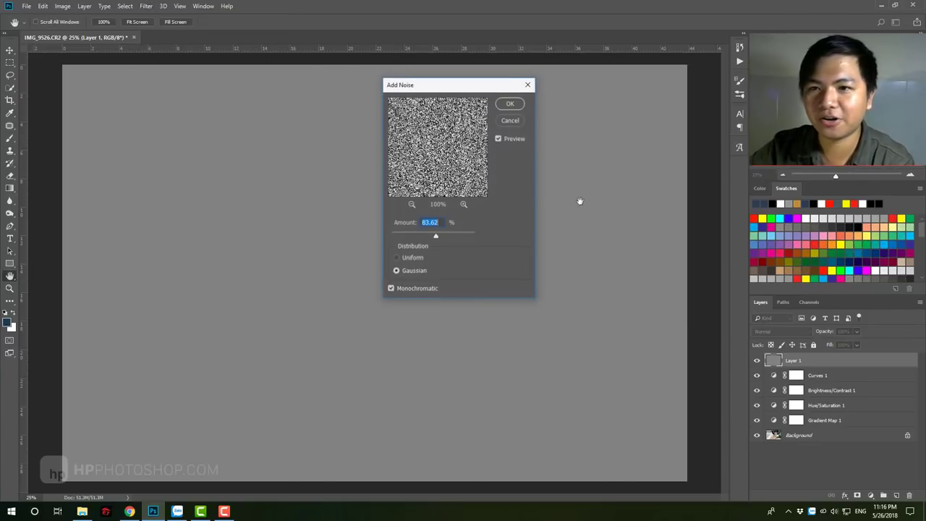
left_click(411, 290)
left_click(410, 291)
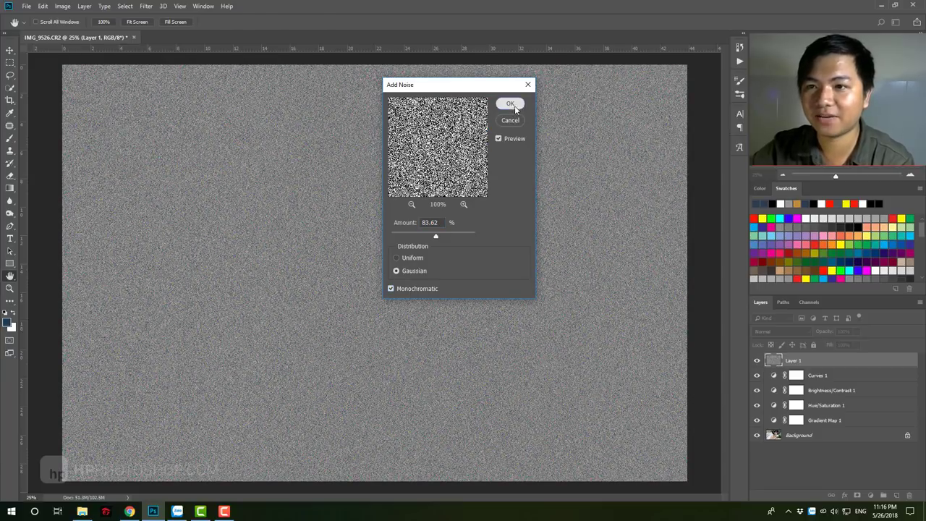
left_click(510, 103)
- Set the grain layer to Overlay blend mode at 13% opacity
left_click(787, 333)
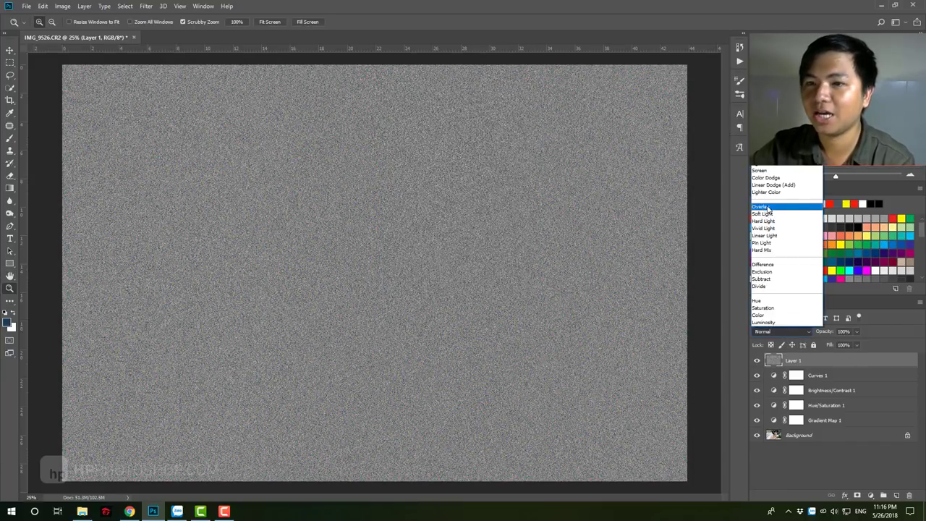
left_click(767, 208)
left_click_drag(833, 335, 812, 337)
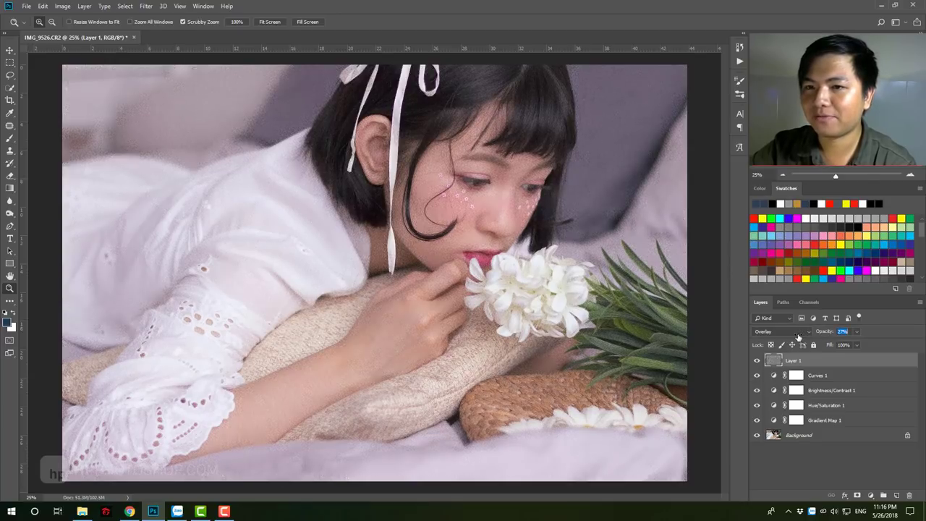
left_click_drag(825, 333, 822, 335)
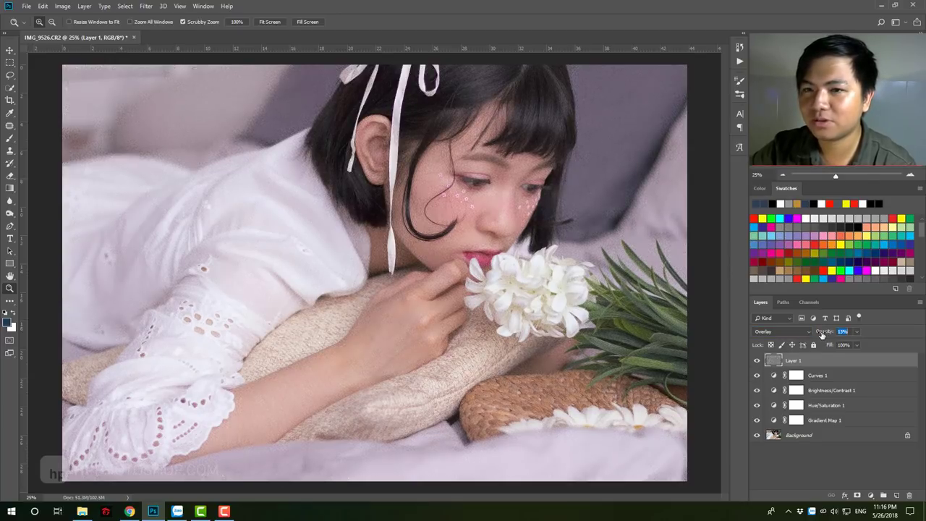
- Zoom near the face to inspect the grain, keep Overlay, then fit the photo
left_click(527, 162, "alt")
left_click(527, 181)
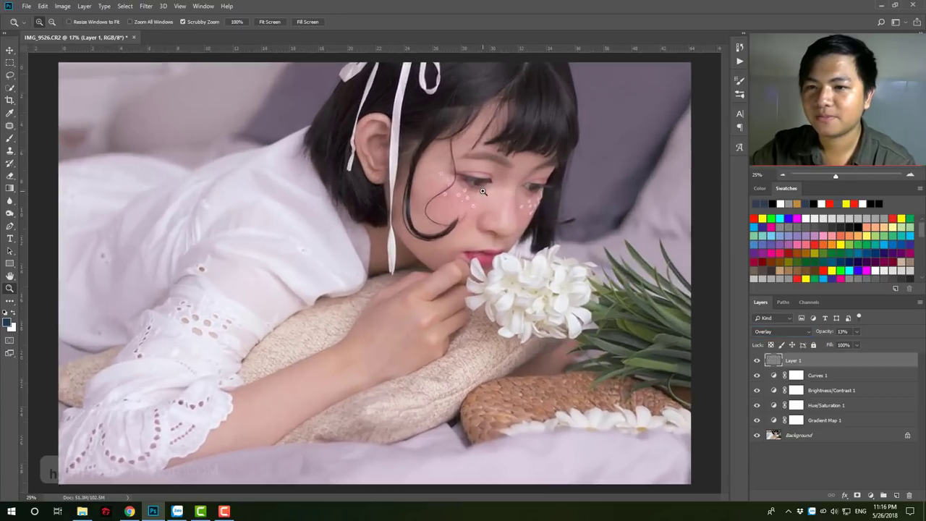
left_click(512, 186)
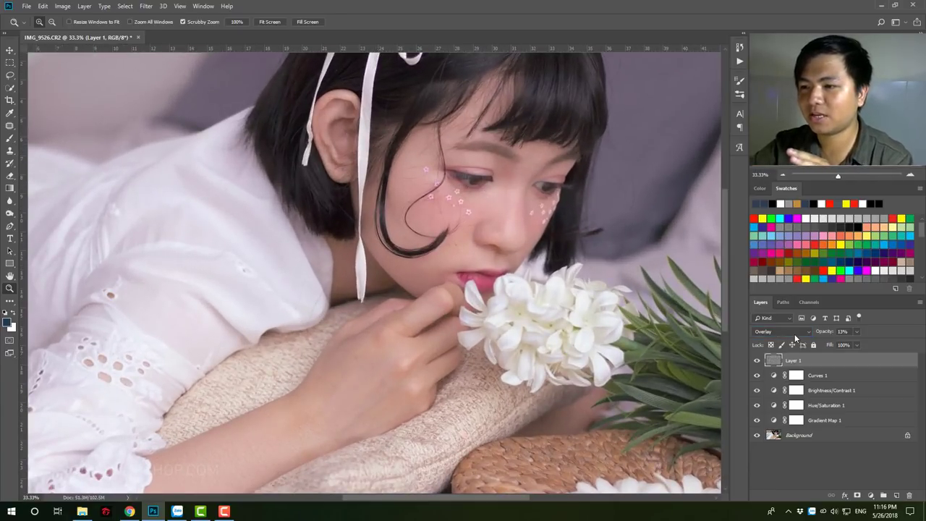
left_click(787, 332)
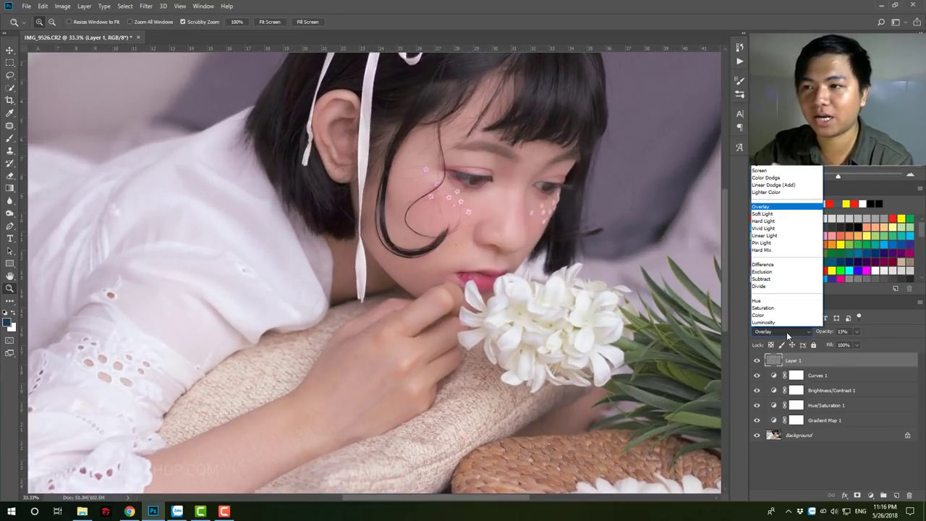
left_click(786, 331)
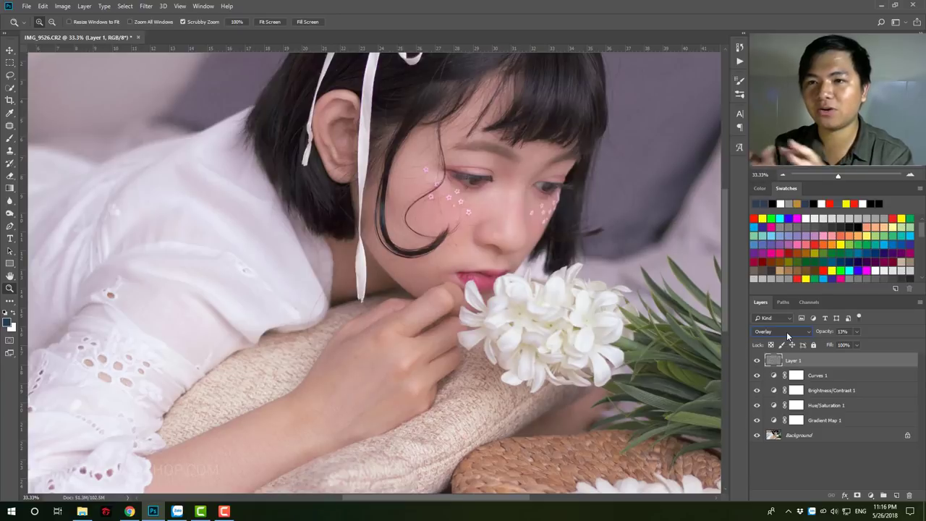
left_click_drag(417, 224, 382, 221)
left_click(382, 221)
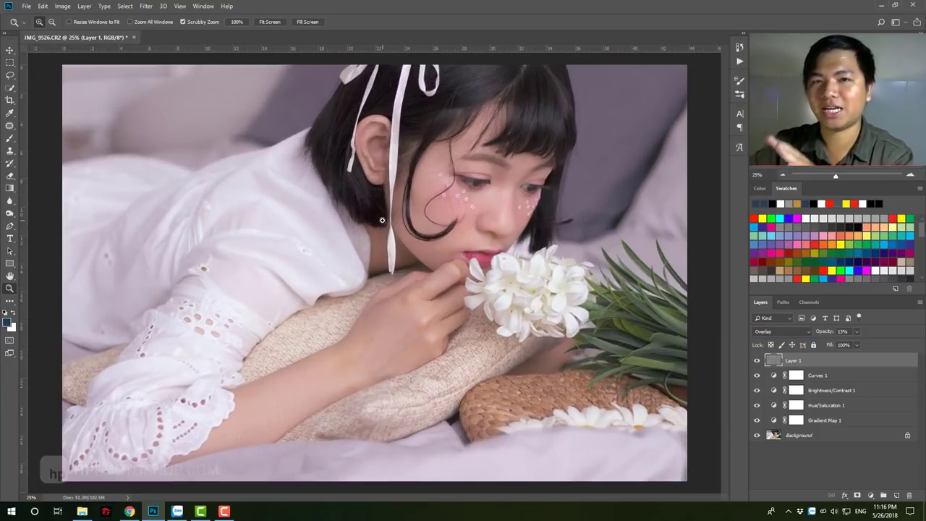
- Group Layer 1 through Gradient Map 1 as 'blend' and toggle it to compare
left_click(843, 420, "shift")
key("ctrl+g")
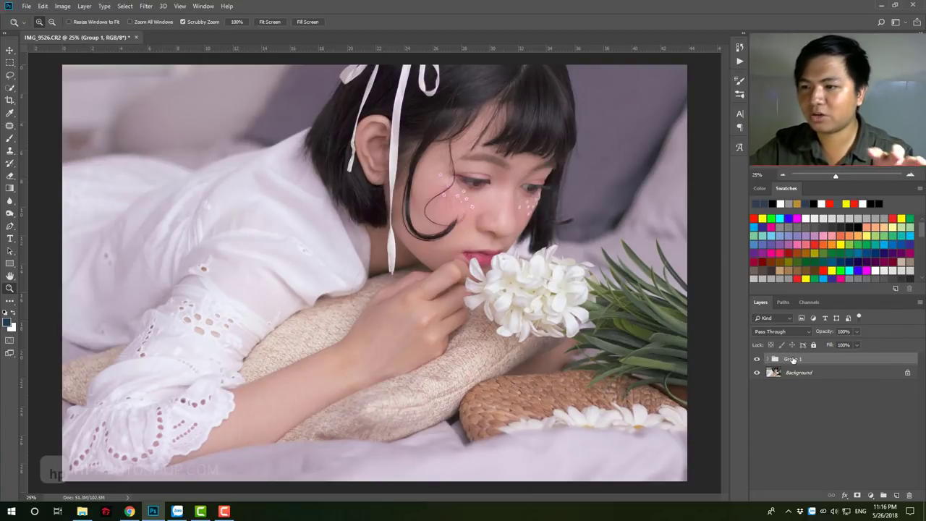
double_click(794, 359)
type("blend")
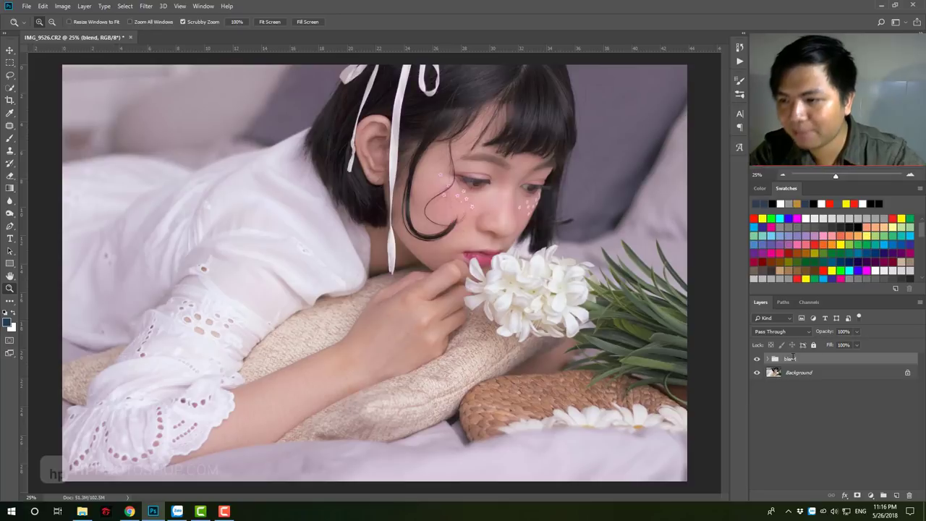
left_click(790, 396)
left_click(758, 360)
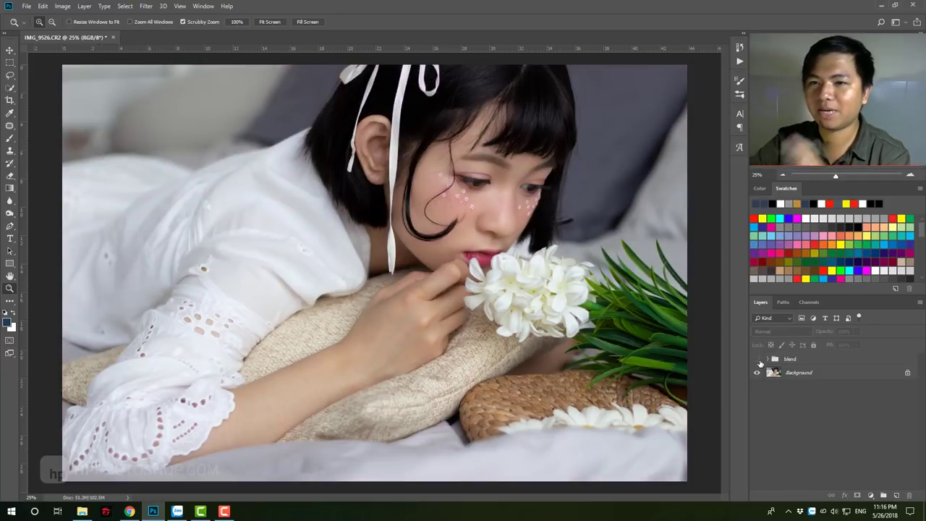
left_click(757, 360)
left_click(758, 360)
left_click(758, 359)
- Open IMG_9550.CR2 from File Explorer into Camera Raw
left_click(83, 511)
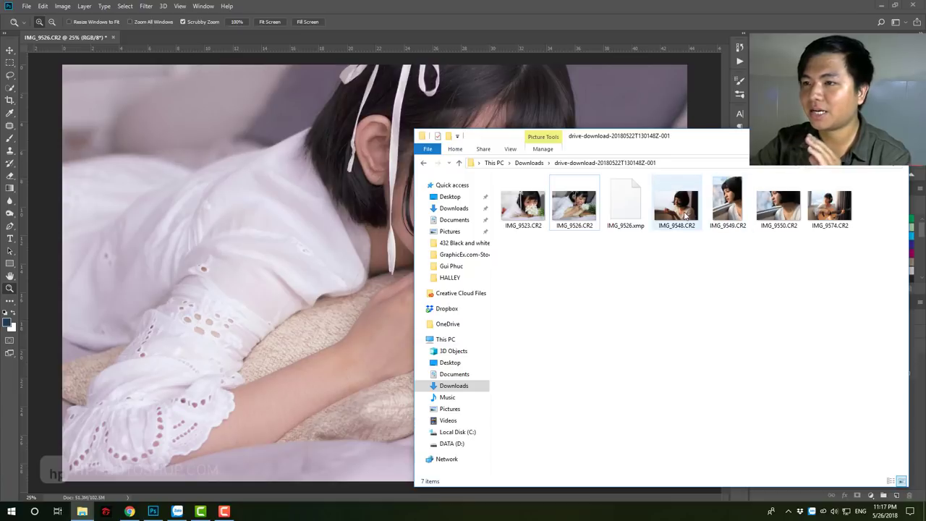
left_click(778, 207)
left_click(534, 39)
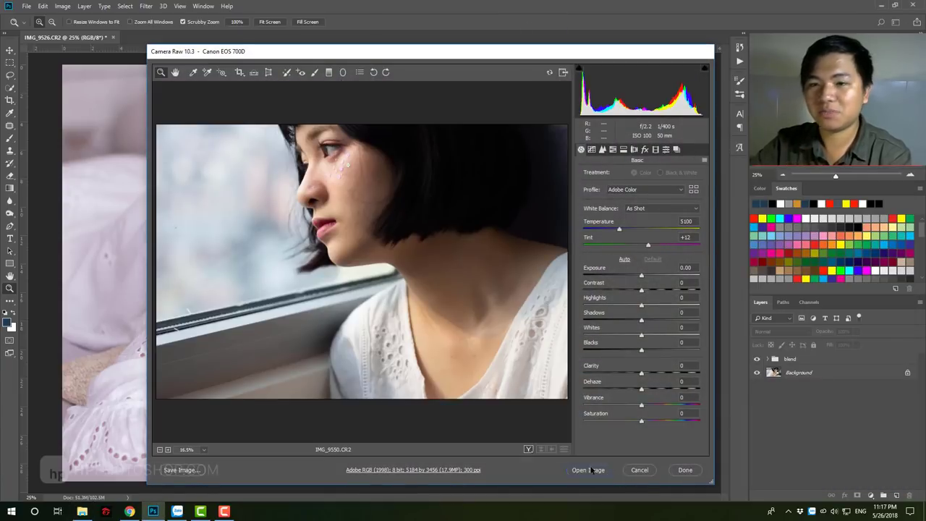
- Open IMG_9550 from Camera Raw and copy the blend group onto it, repositioned
left_click(637, 470)
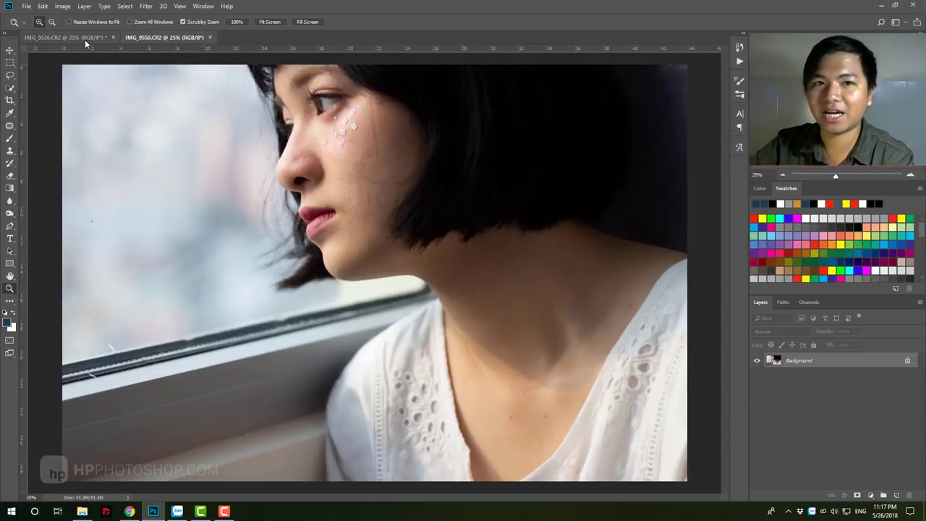
left_click(65, 37)
key("v")
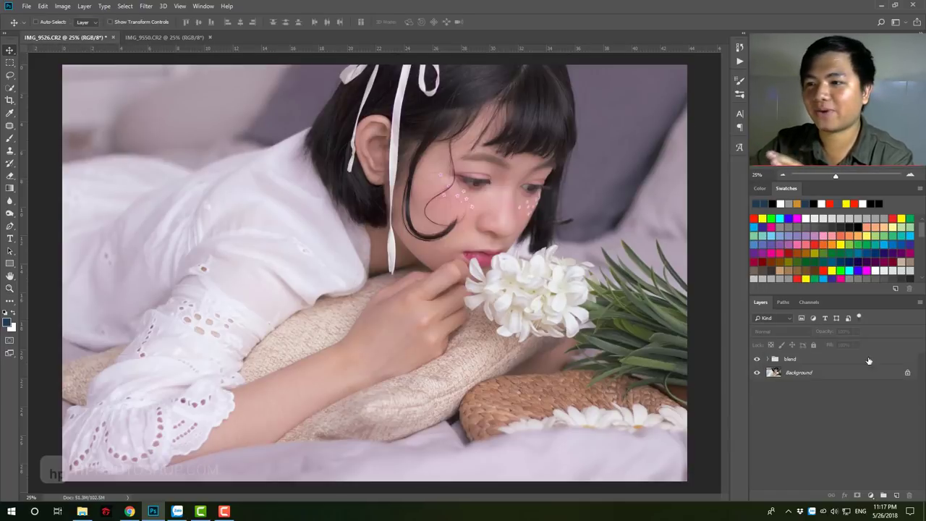
left_click(801, 359)
left_click_drag(430, 210, 369, 219)
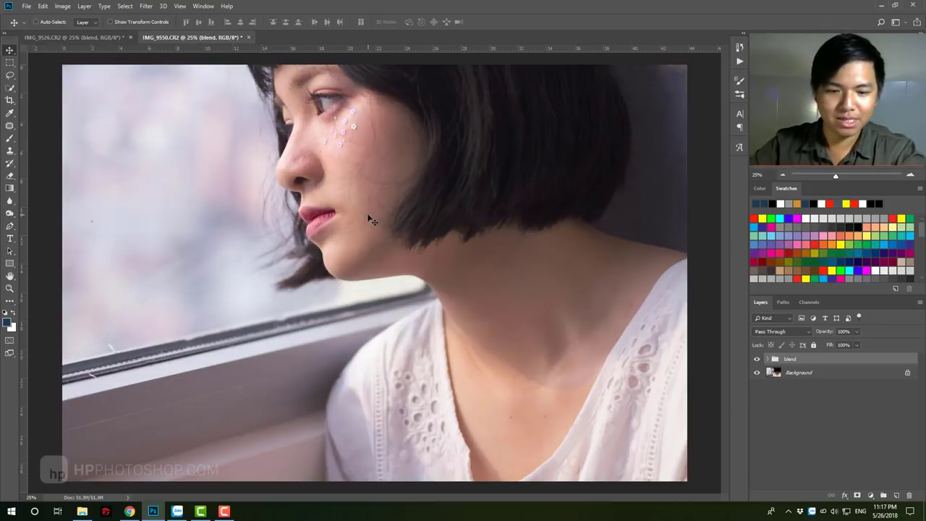
key("ctrl+t")
left_click_drag(372, 215, 367, 268)
key("Return")
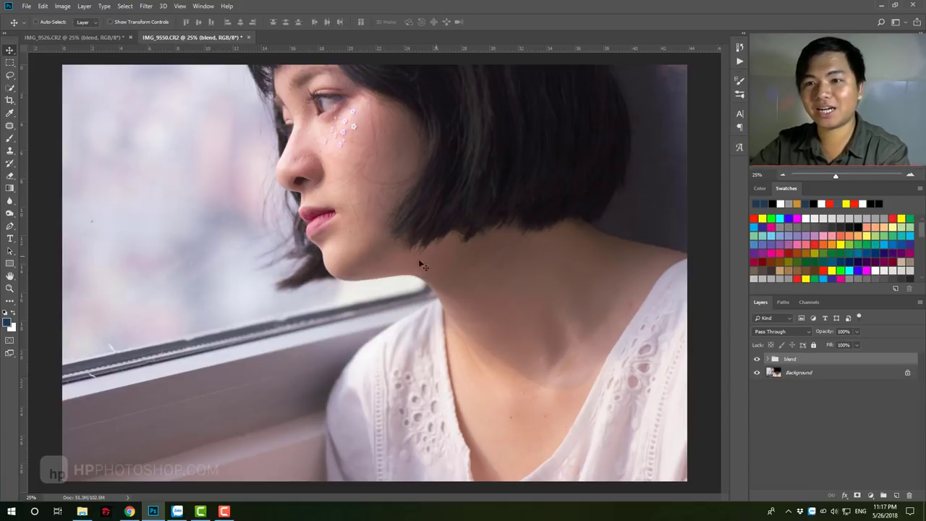
- Open IMG_9574.CR2 and position the blend group over the guitar photo
left_click(82, 512)
left_click_drag(879, 206, 423, 194)
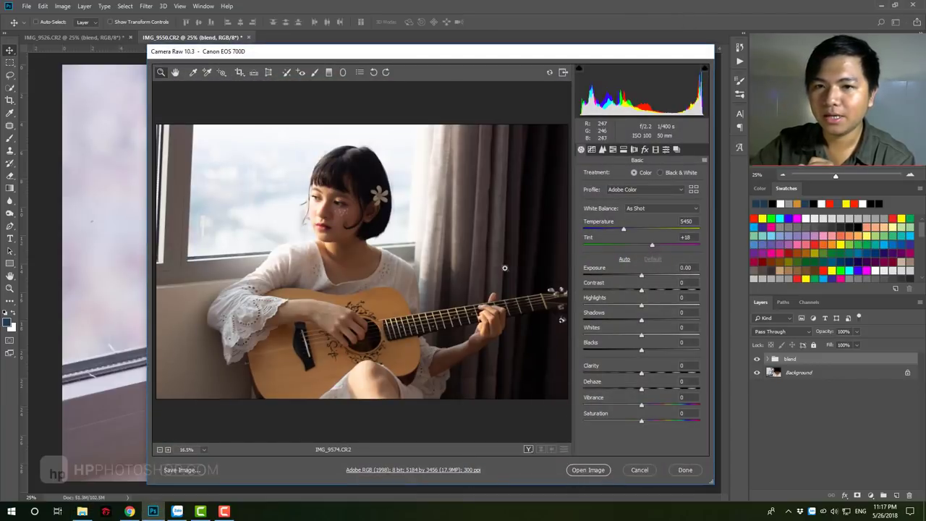
left_click(590, 470)
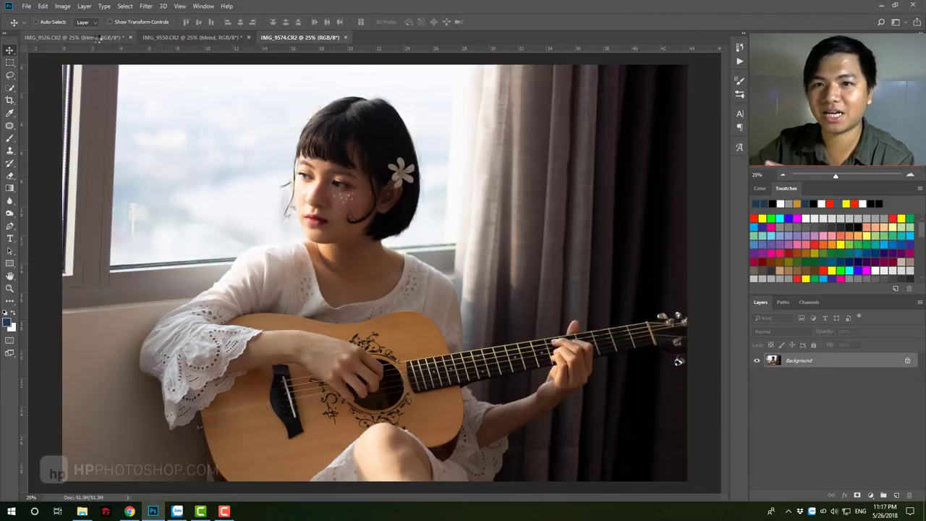
left_click(76, 37)
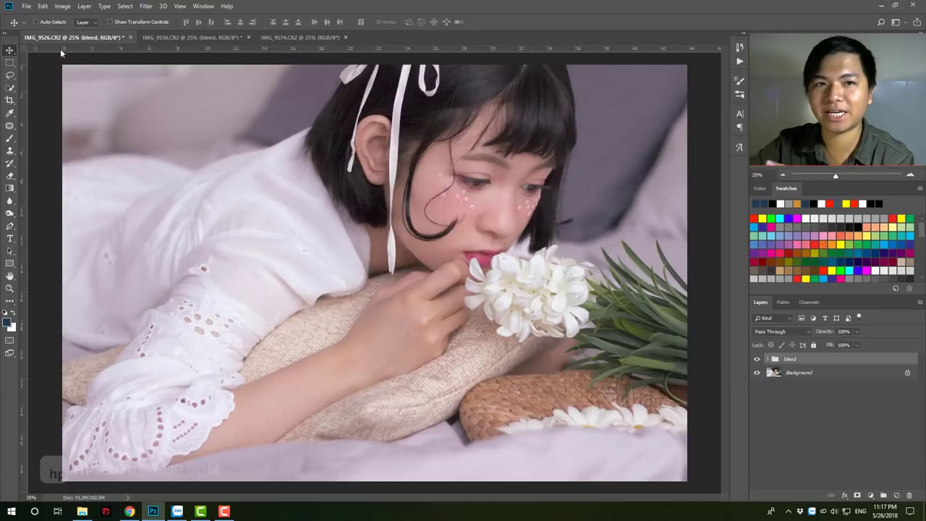
left_click(303, 39)
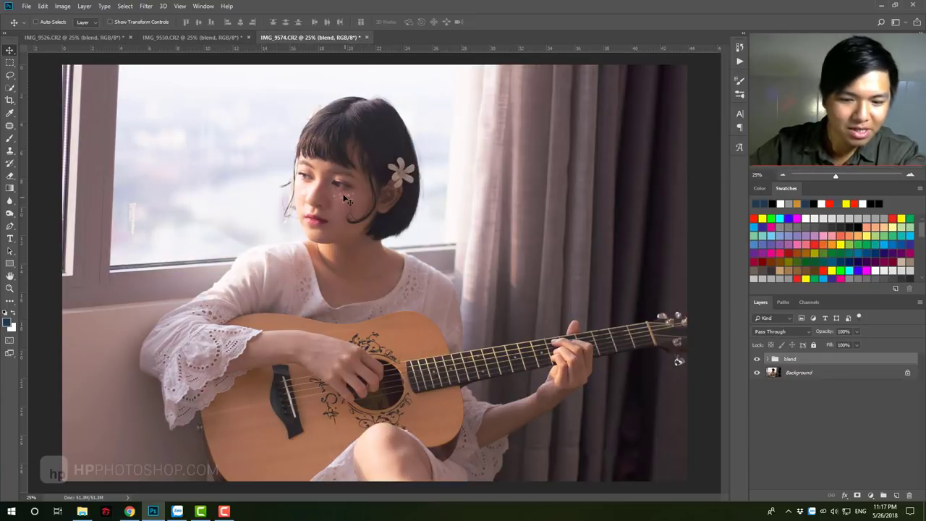
key("ctrl+t")
mouse_move(448, 185)
left_mouse_down()
mouse_move(506, 266)
mouse_move(477, 267)
left_mouse_up()
key("Return")
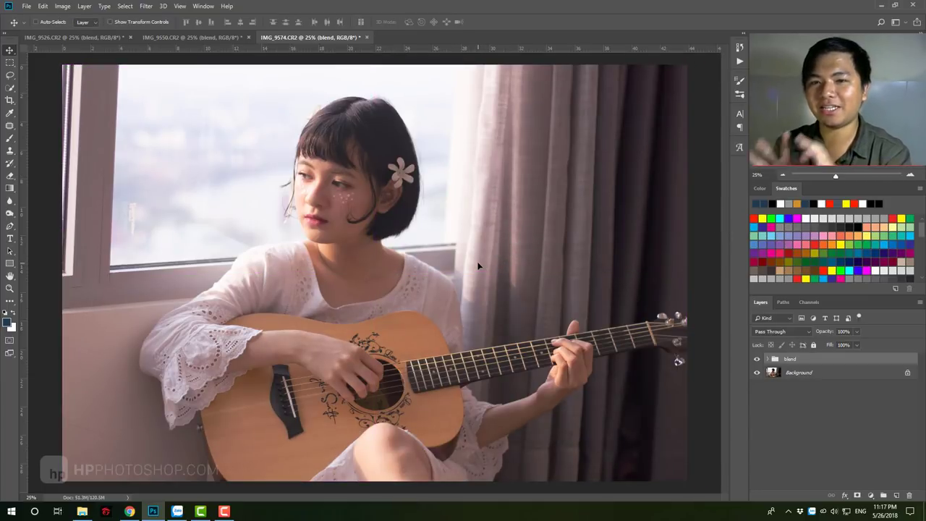